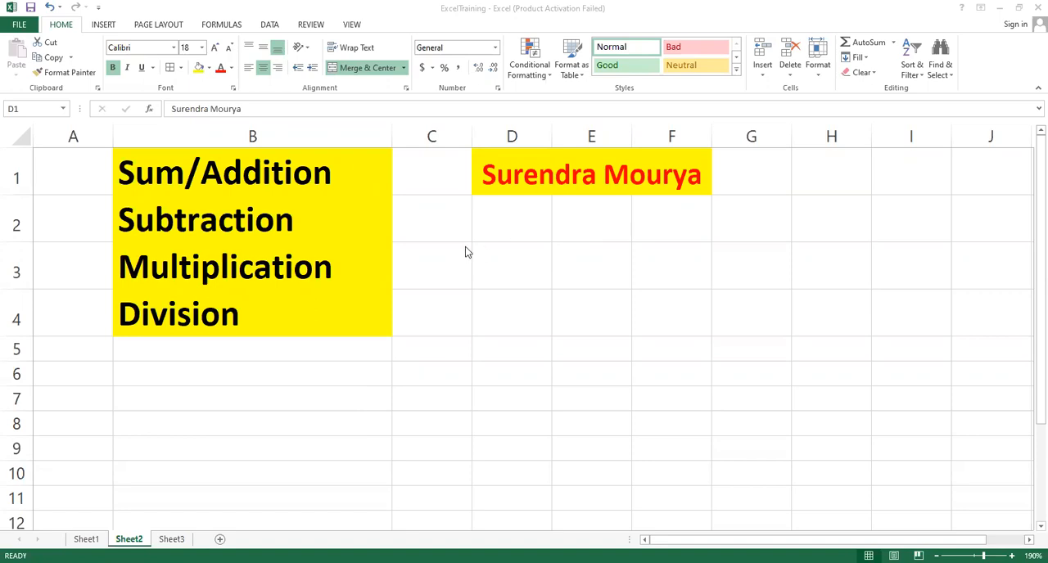
Step: Review the four arithmetic topics listed on Sheet2
click(257, 178)
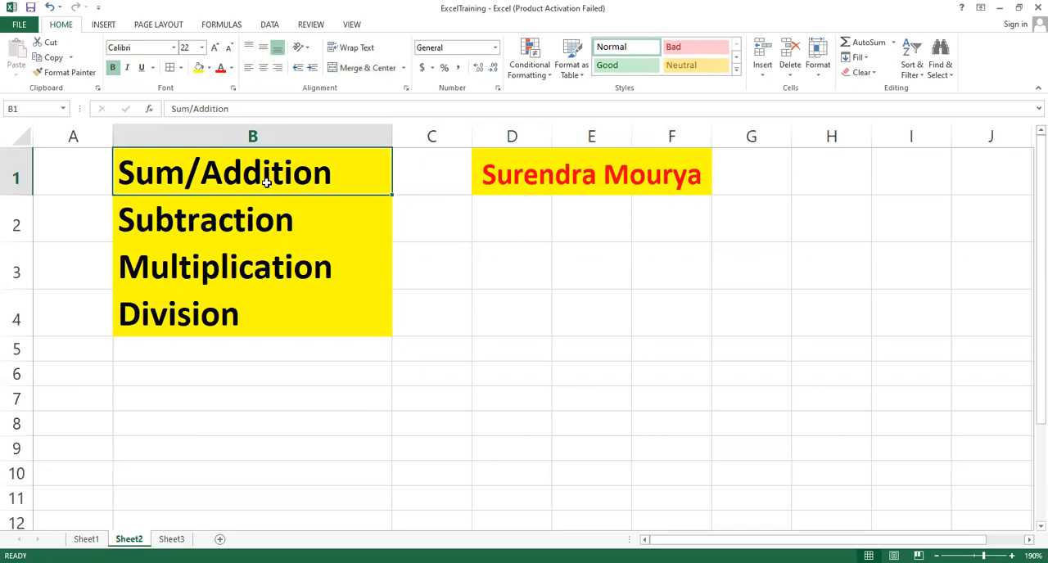
click(251, 226)
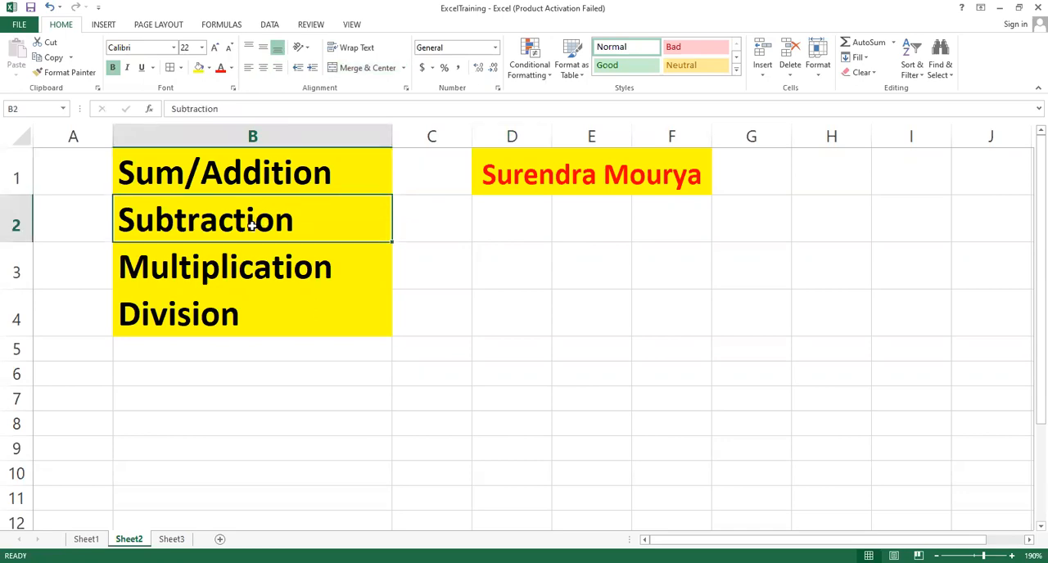
click(259, 276)
click(255, 324)
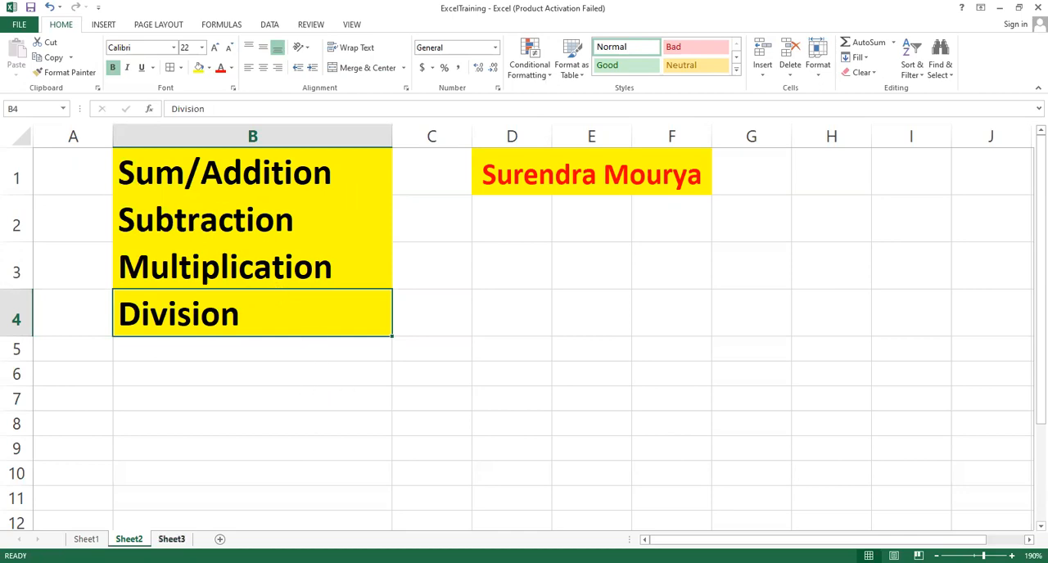
Step: Switch to Sheet3 and examine the operation headings and the random-number column under Sum/Addition
click(171, 539)
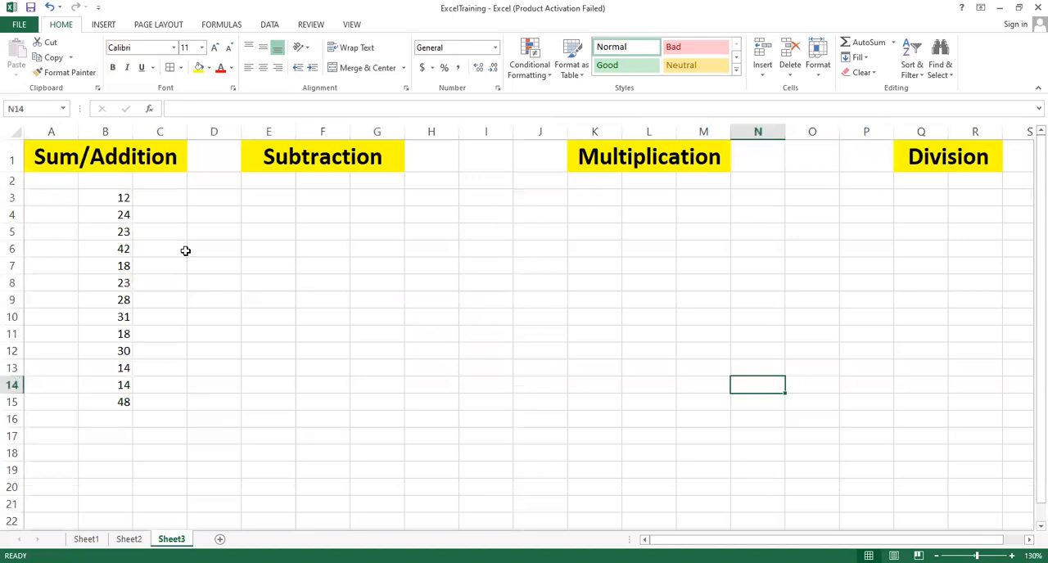
click(67, 158)
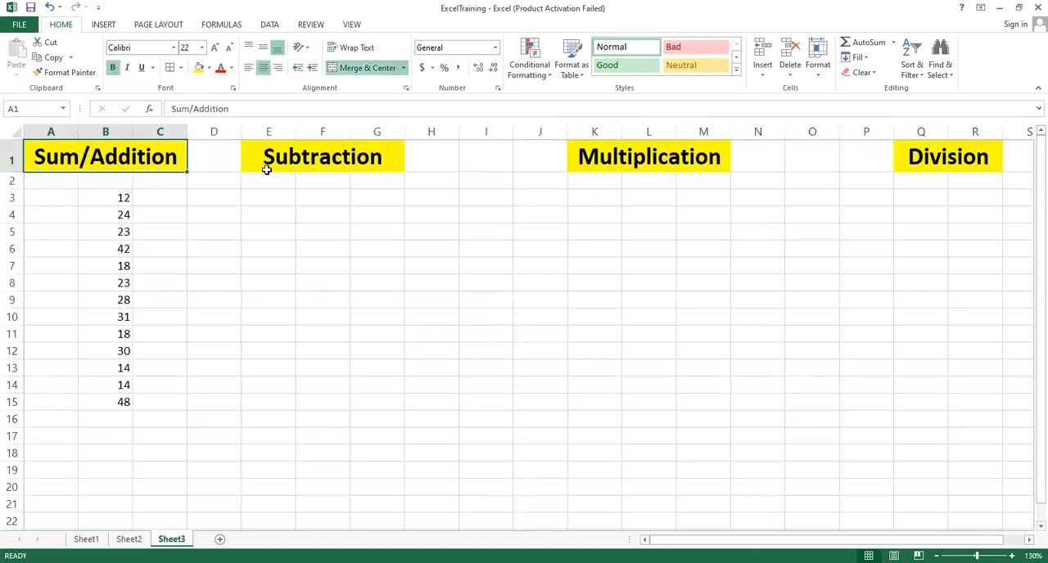
click(303, 160)
click(574, 159)
click(915, 157)
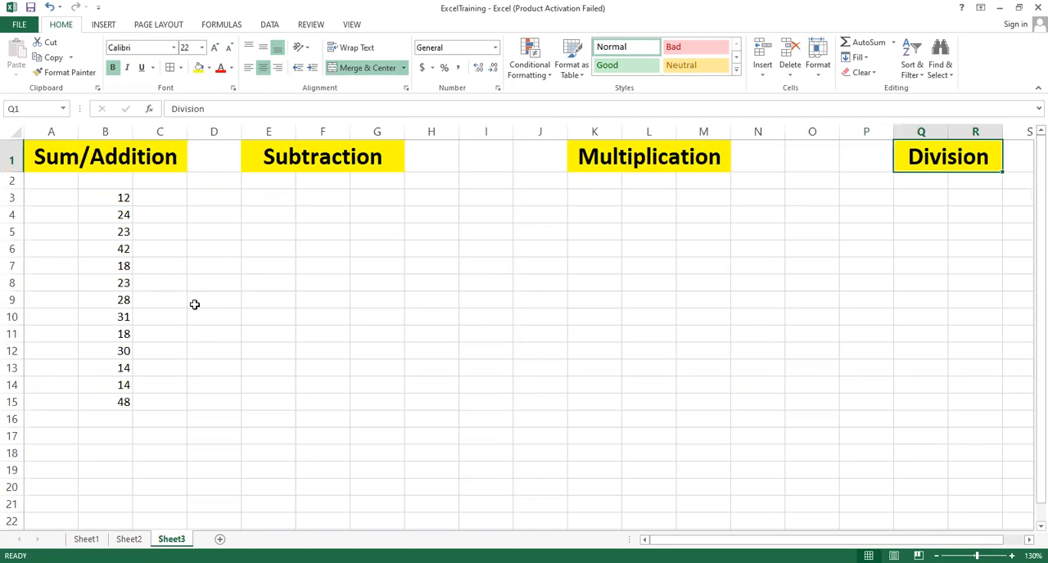
click(157, 258)
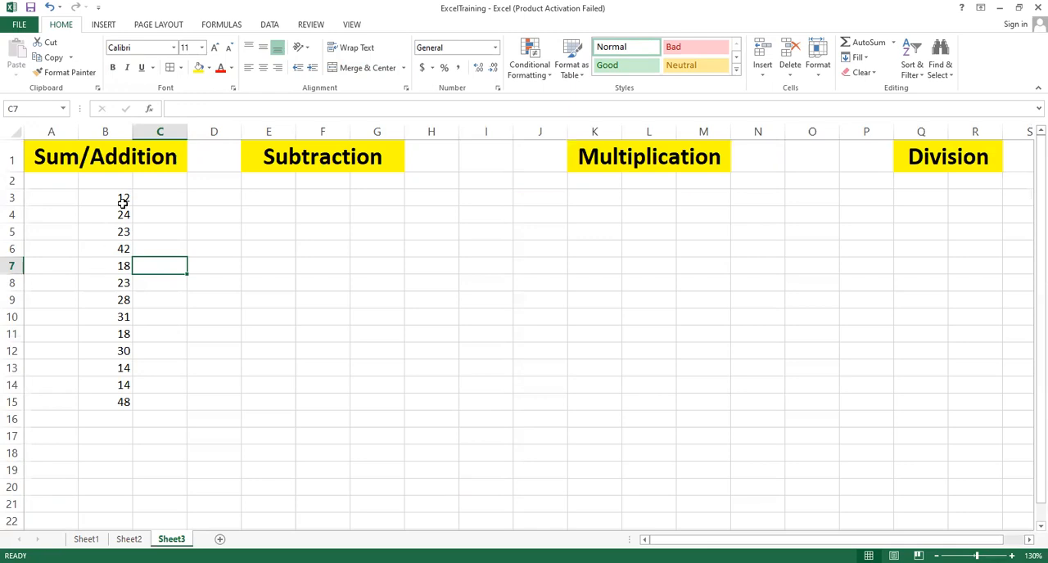
drag(122, 201, 109, 405)
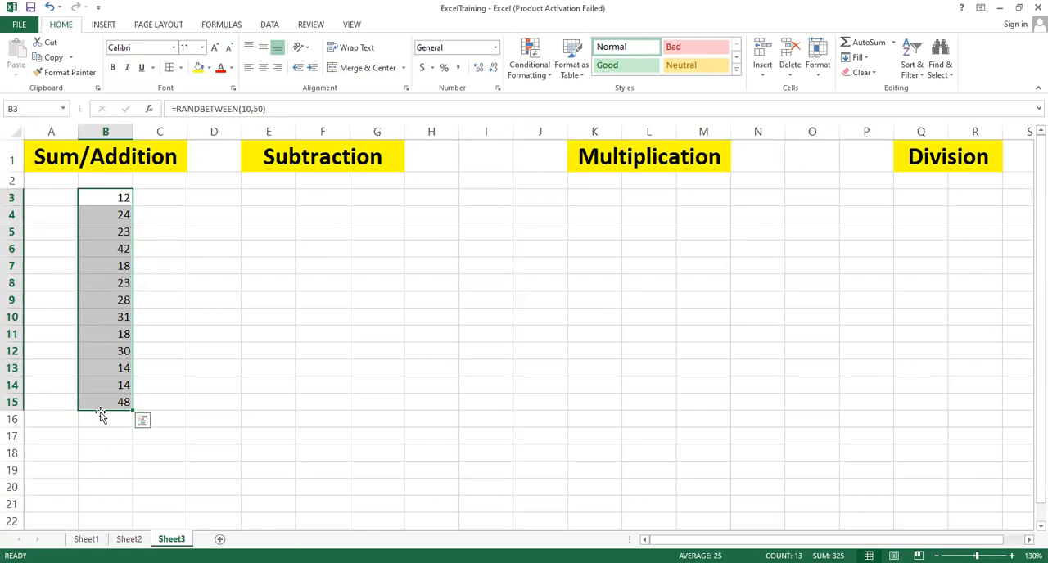
click(148, 330)
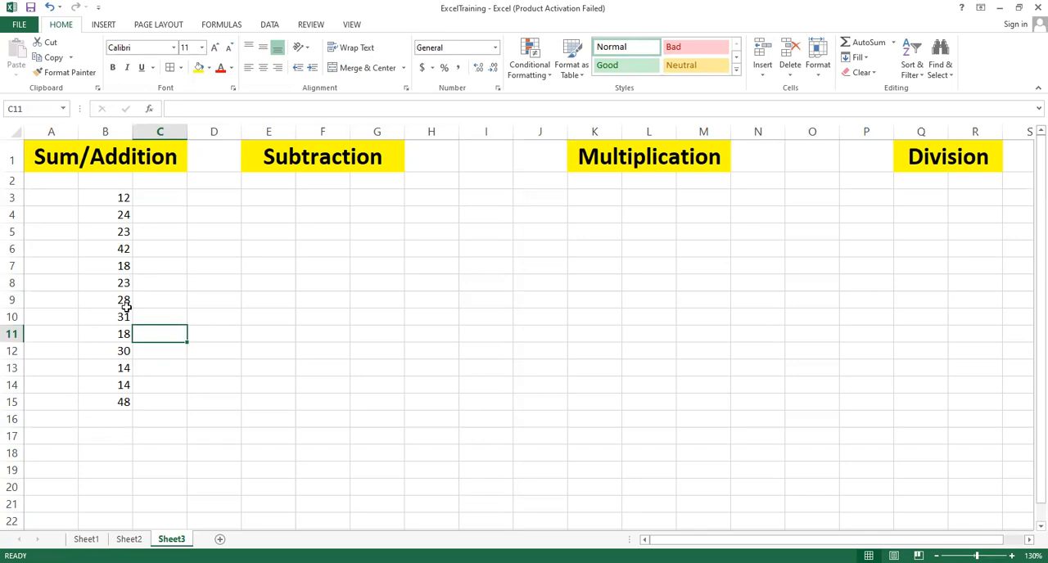
drag(122, 199, 106, 403)
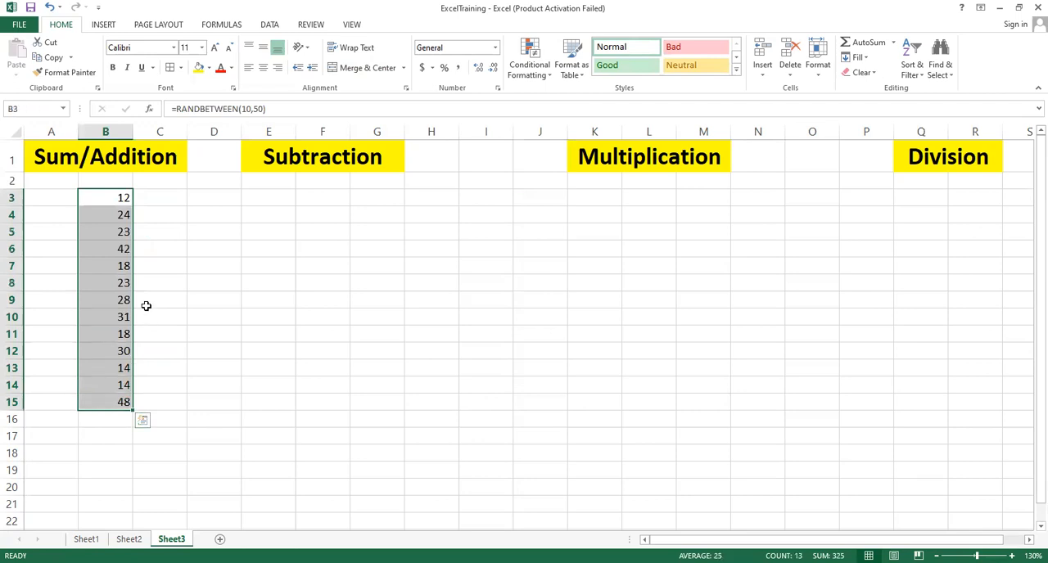
click(102, 439)
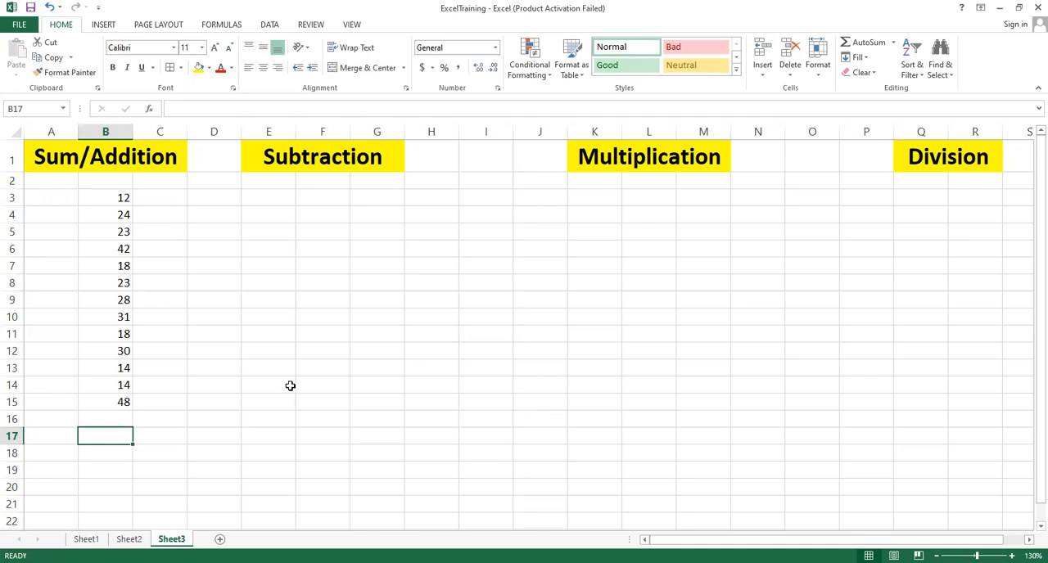
text(sum)
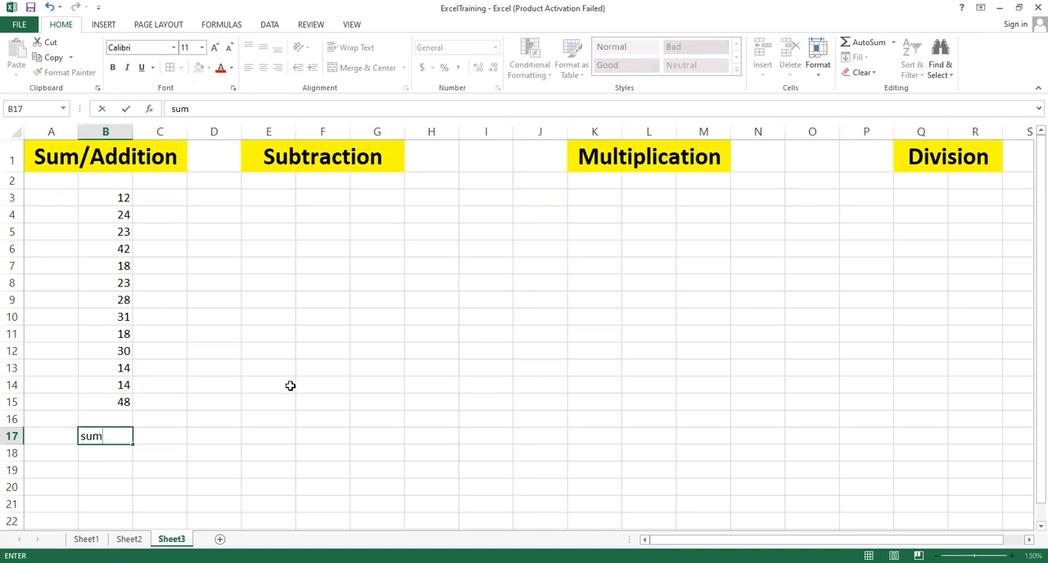
click(136, 468)
click(117, 445)
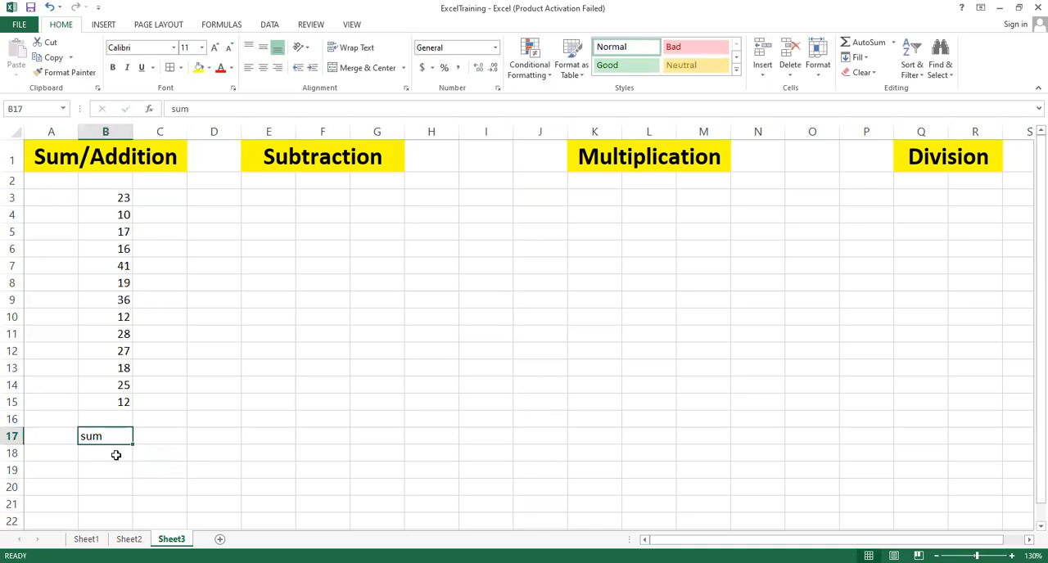
Step: Enter a SUM formula in B17 that totals the range B3:B15
text(=)
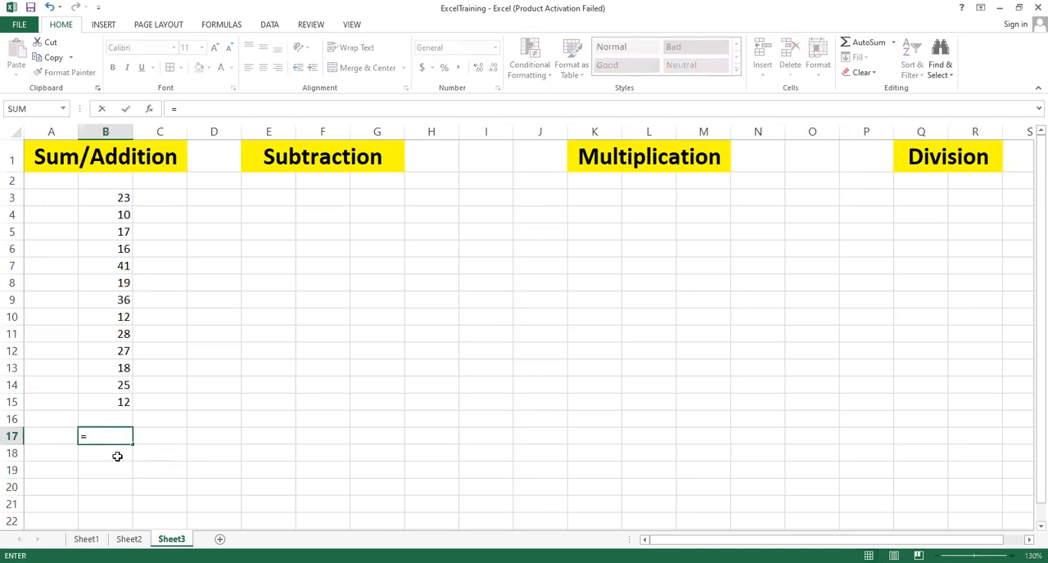
text(sum)
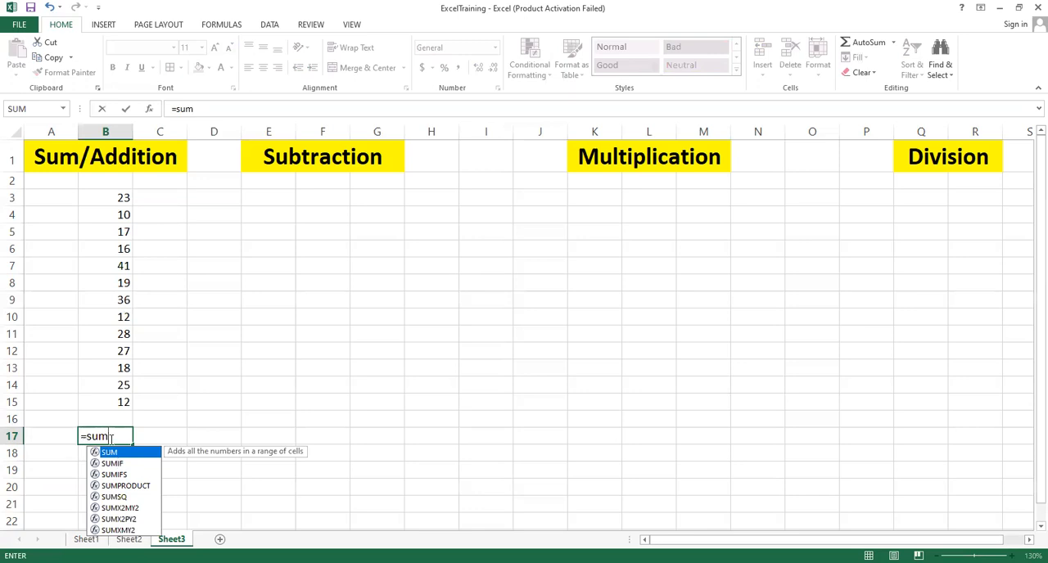
text(()
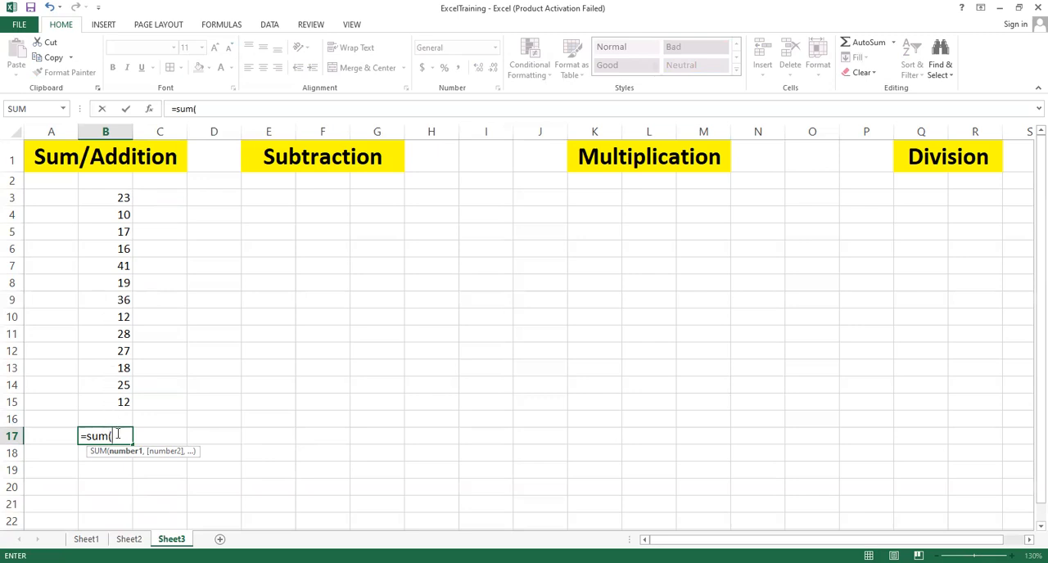
click(117, 198)
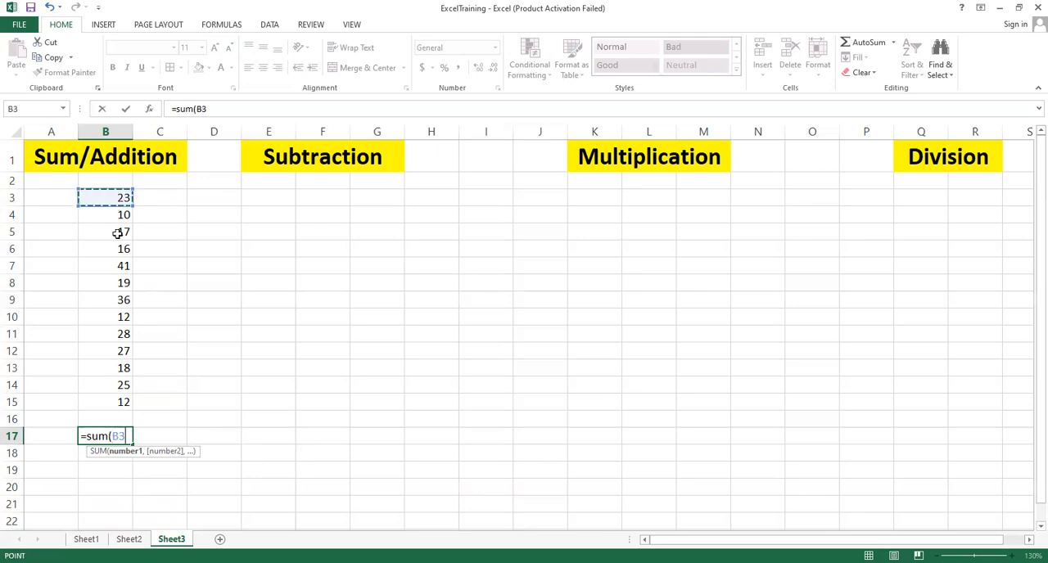
shift+click(116, 402)
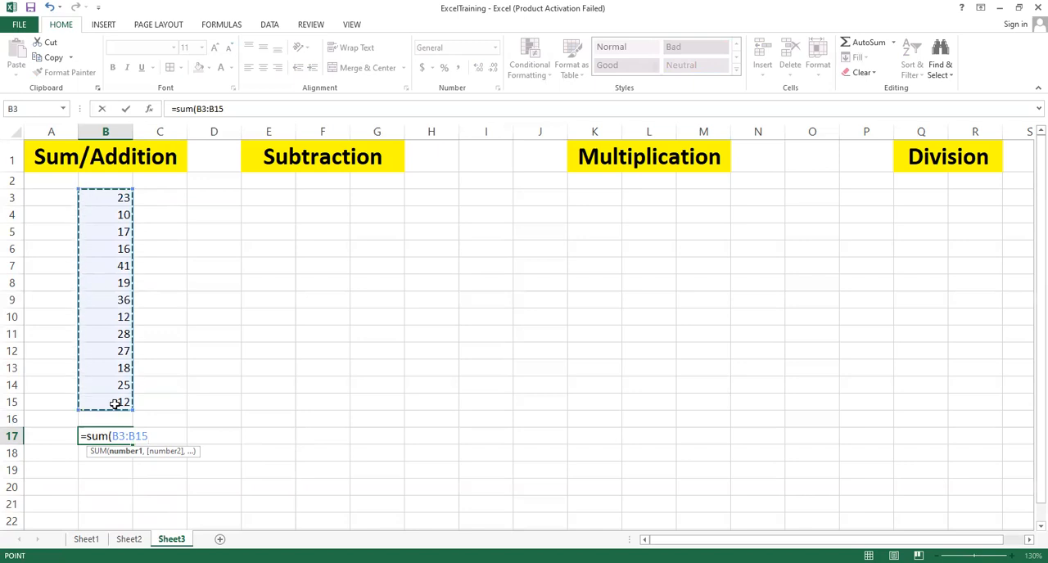
text())
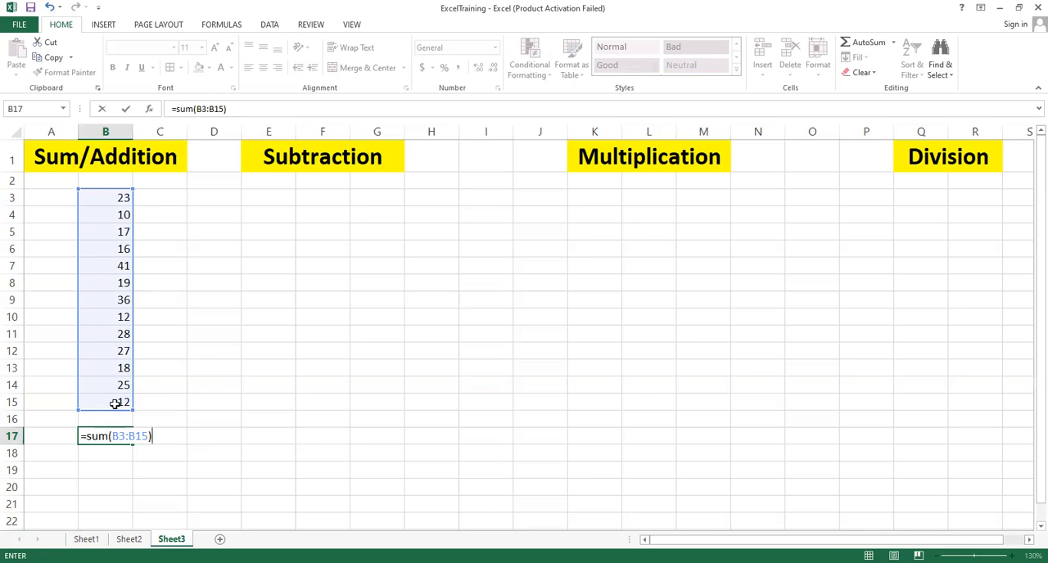
key(Return)
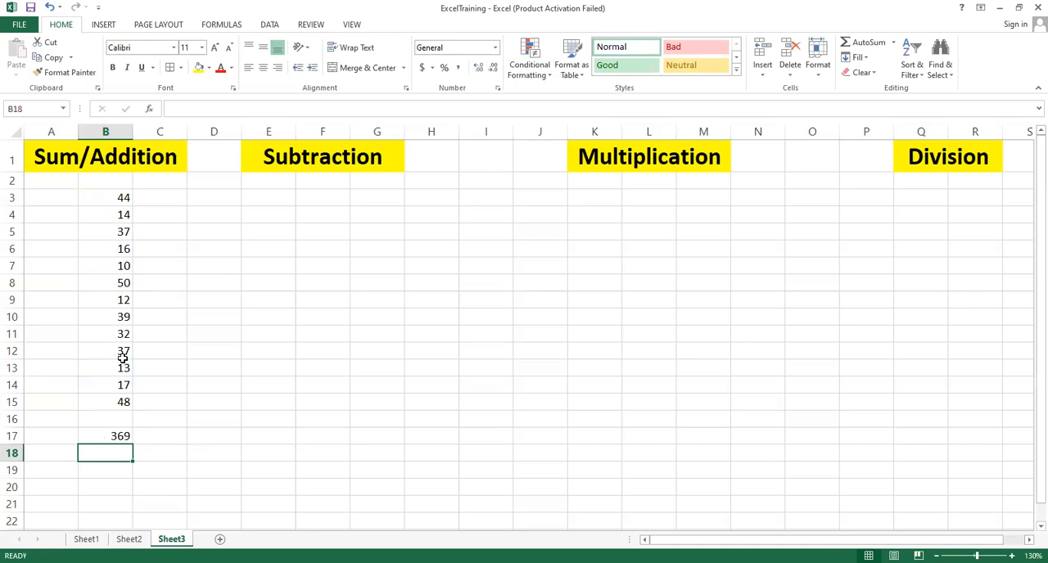
Step: Inspect the number column and the sum formula in B17
drag(120, 201, 96, 402)
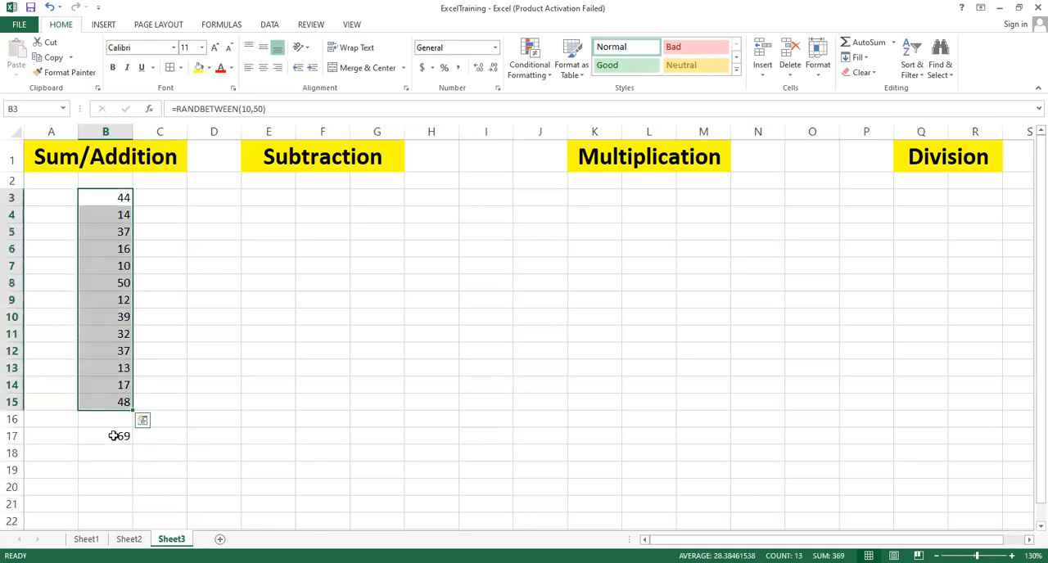
click(114, 436)
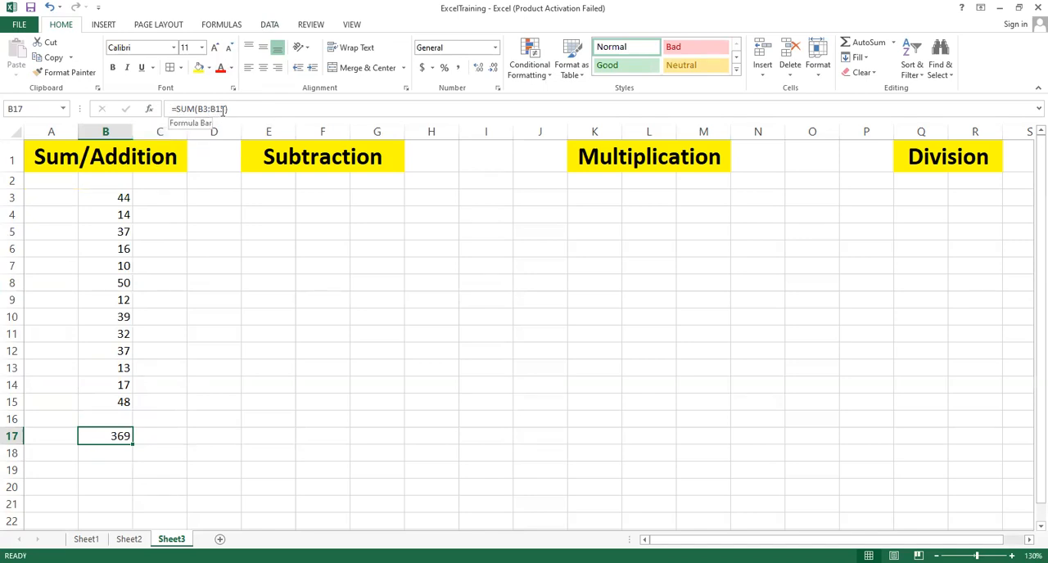
click(115, 198)
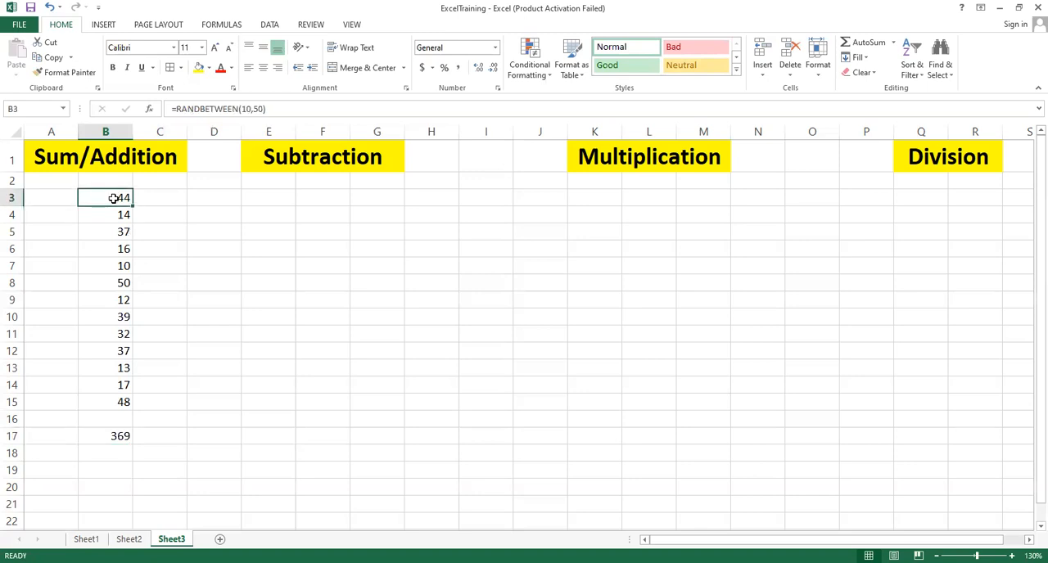
drag(114, 198, 120, 405)
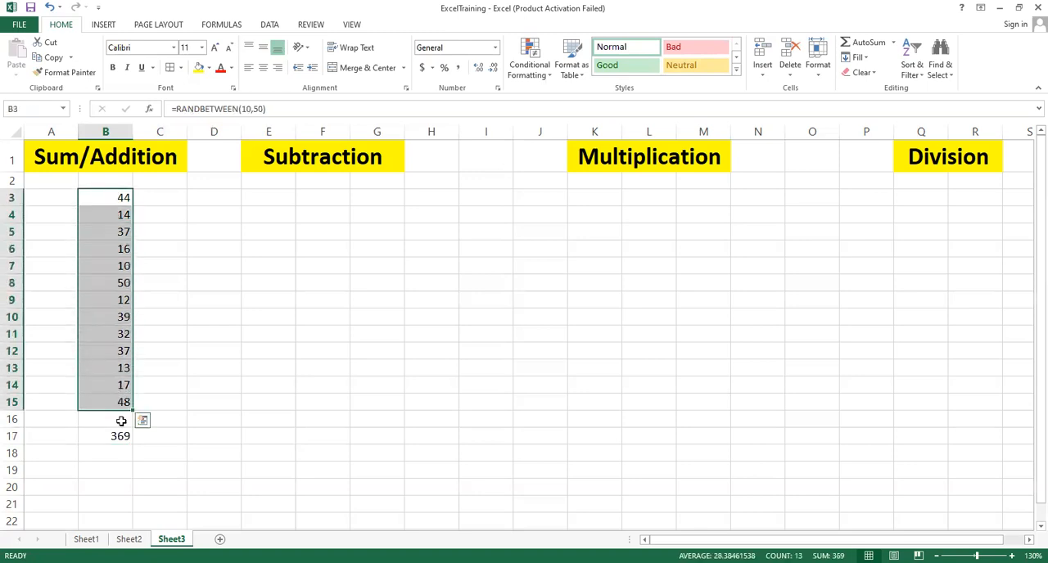
Step: Clear the sum formula from B17
click(117, 436)
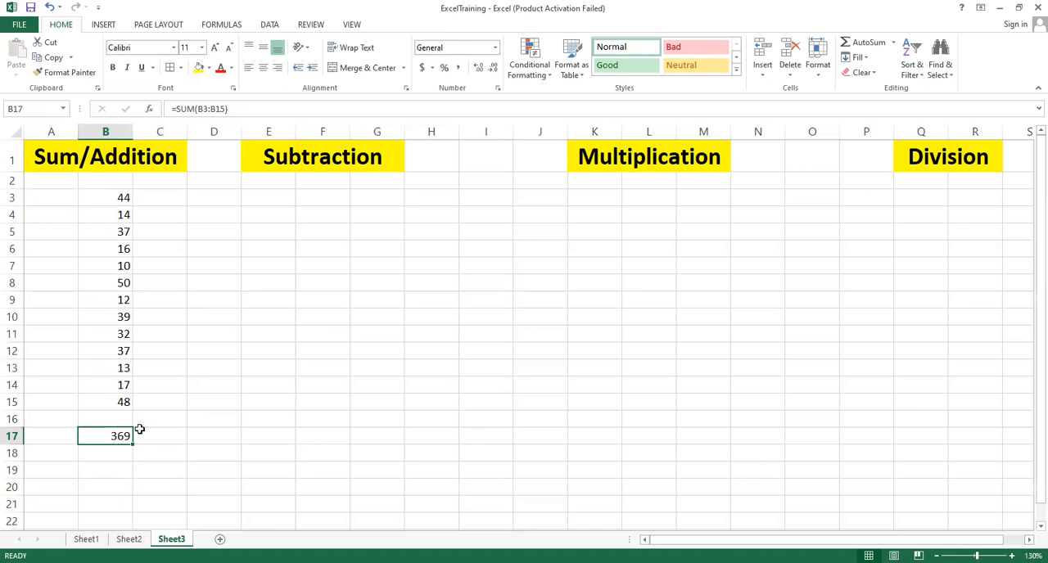
key(Delete)
click(183, 414)
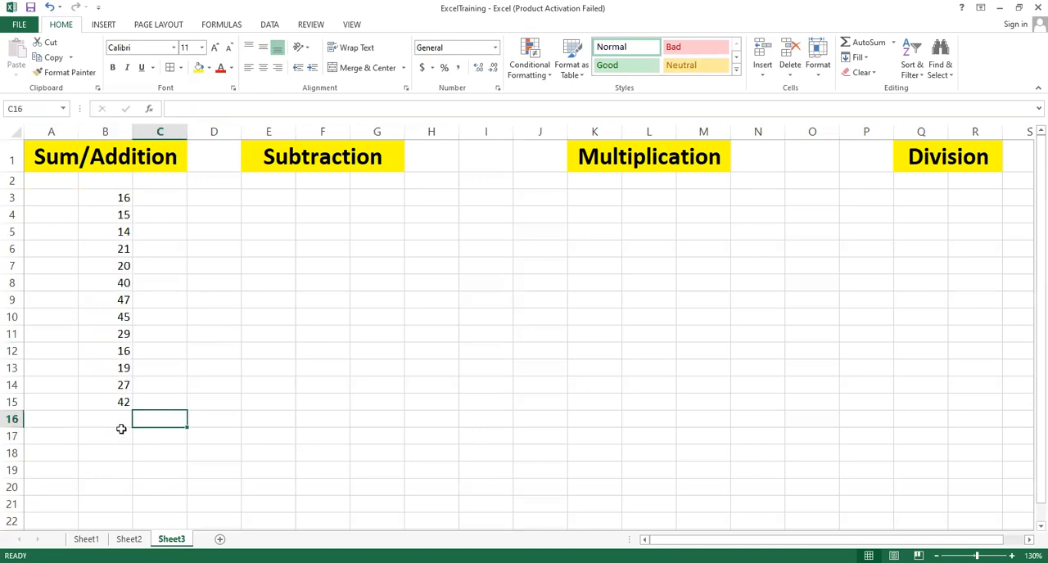
Step: Use AutoSum in B16 to total the numbers in B3:B15
click(116, 420)
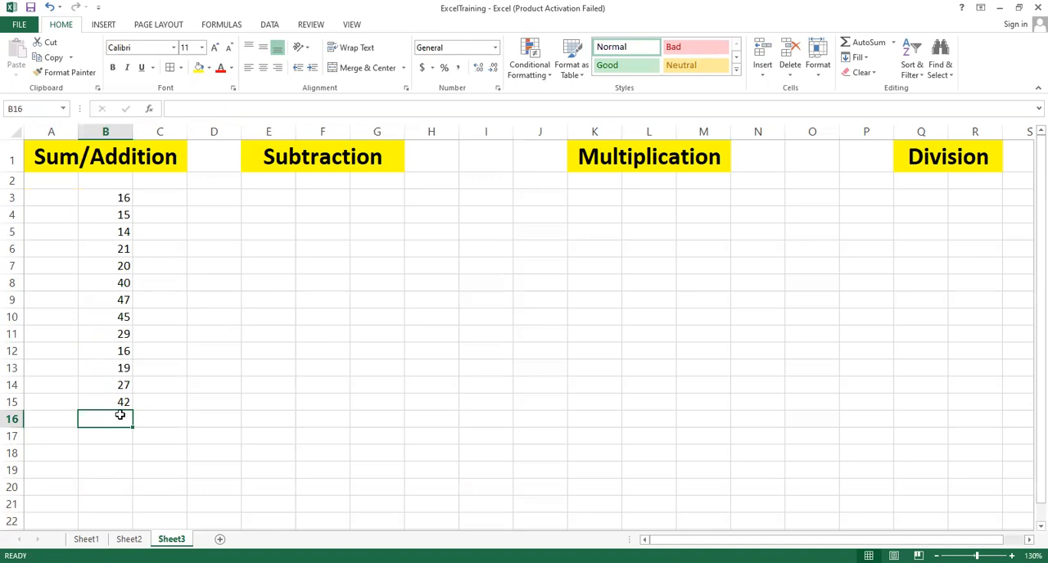
click(866, 47)
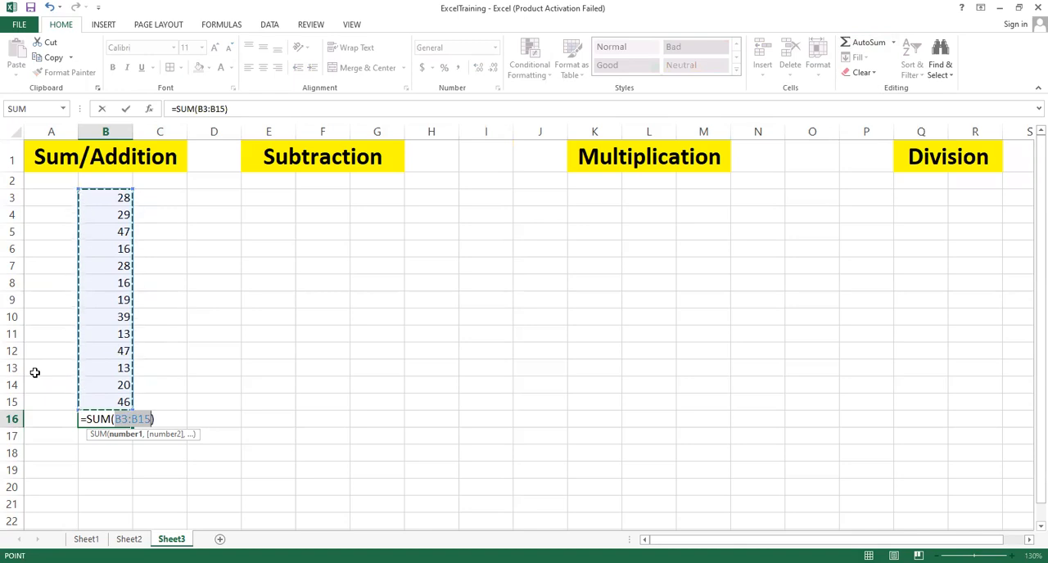
key(Return)
click(114, 421)
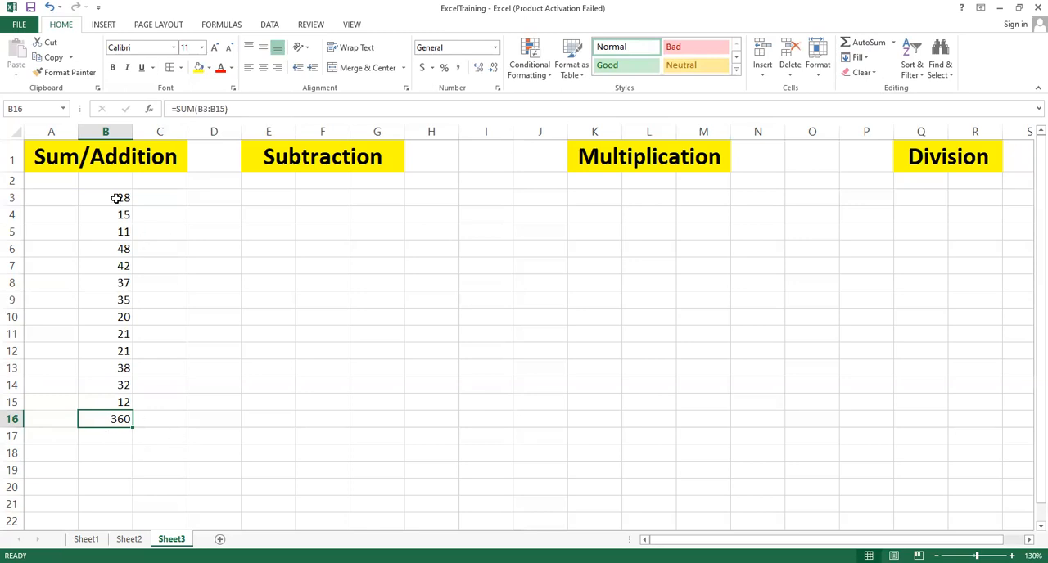
drag(117, 198, 122, 402)
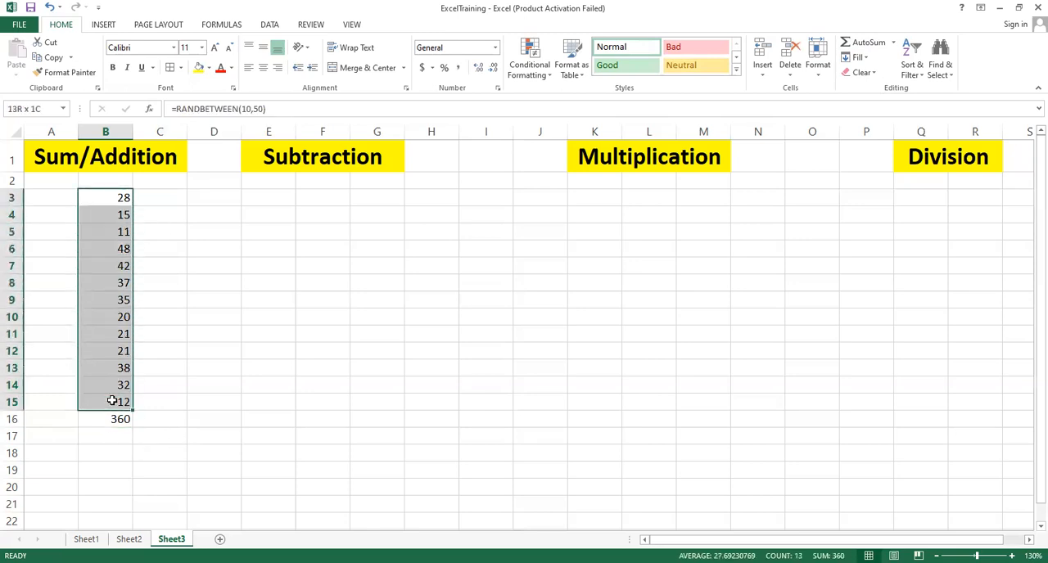
click(196, 261)
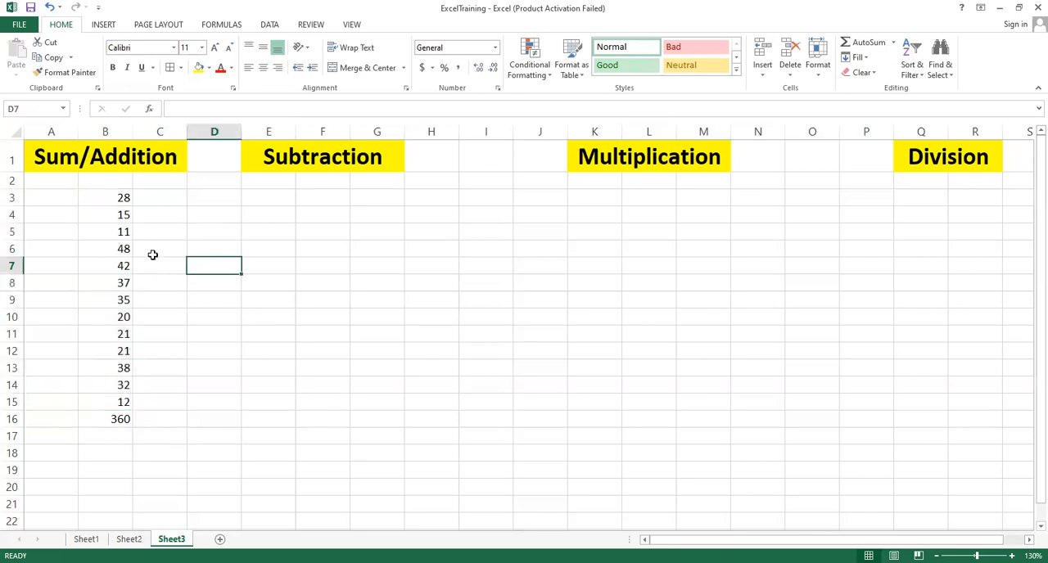
Step: Enter sample values 10 in D3, 40 in F3 and 10 in H3 for subtraction
click(215, 197)
text(10)
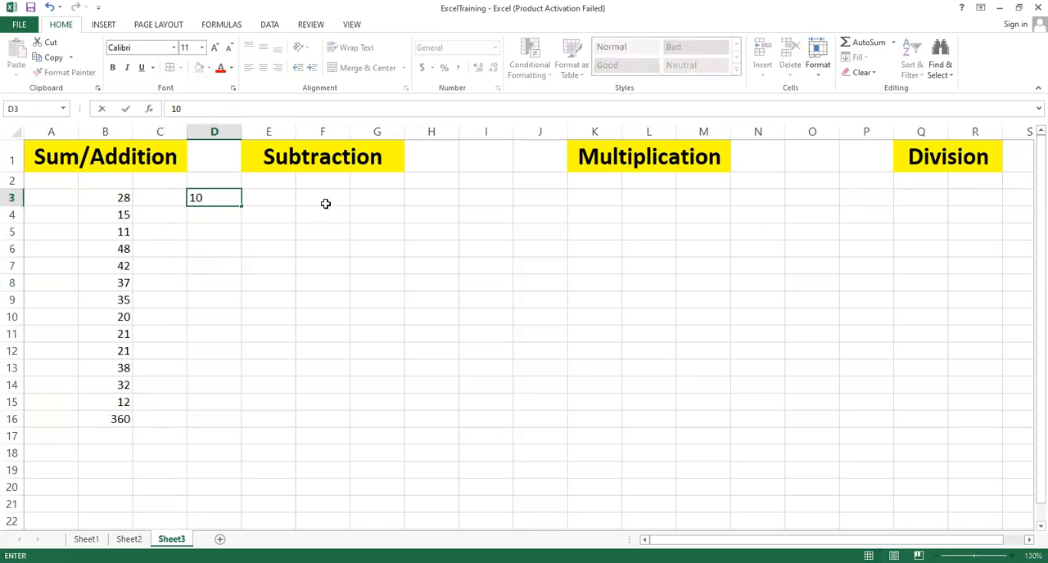
click(325, 198)
text(40)
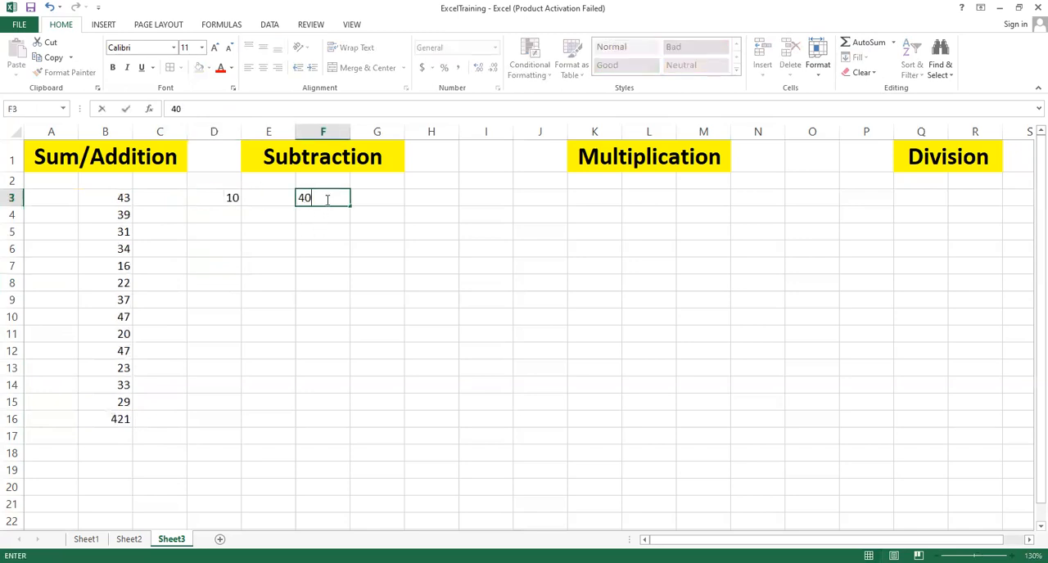
click(434, 198)
text(10)
click(353, 282)
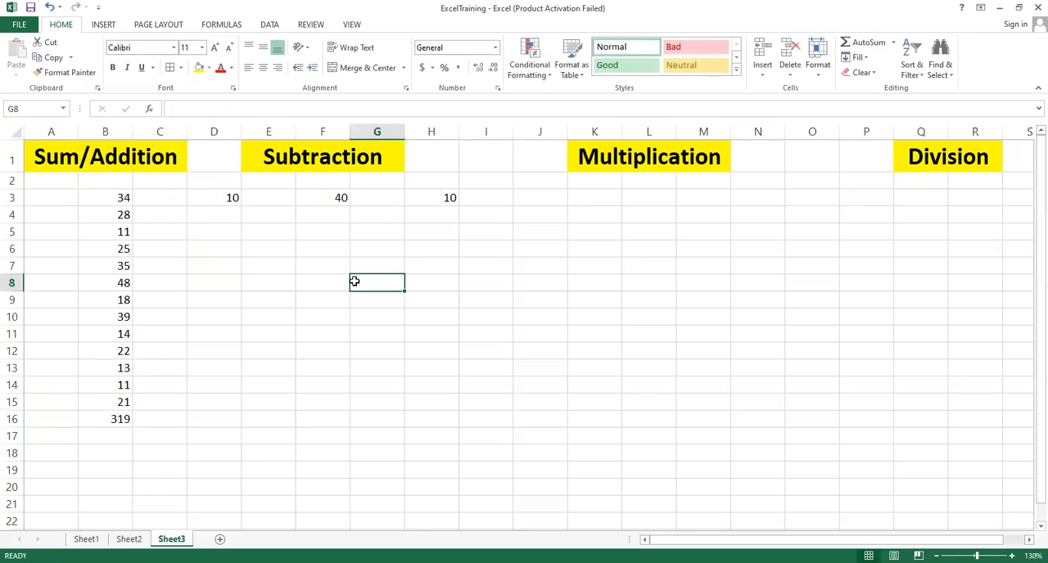
click(253, 253)
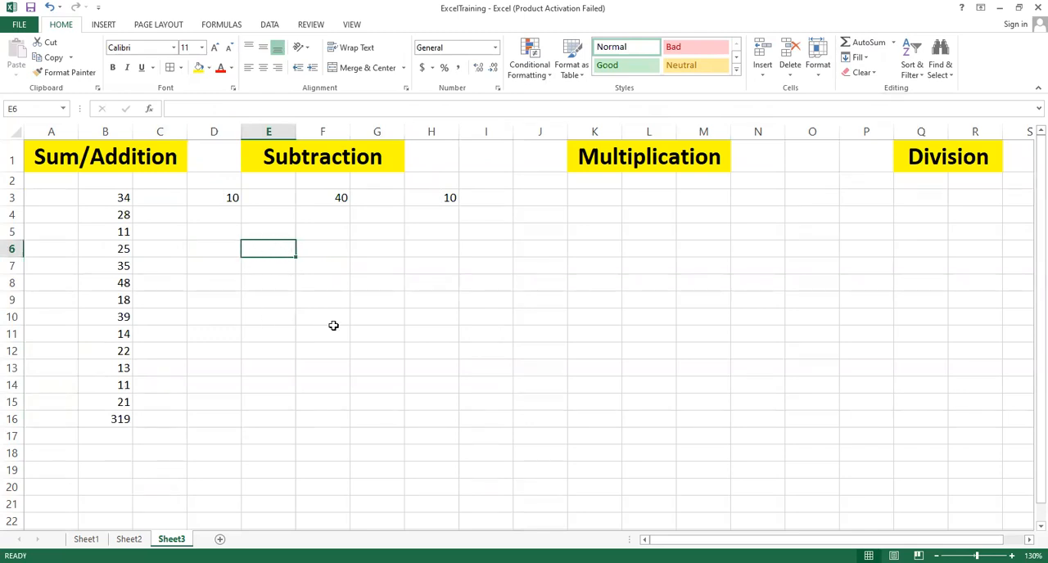
Step: Enter a SUM formula in E6 that adds cells B3, D3, F3, H3 and B8
text(=)
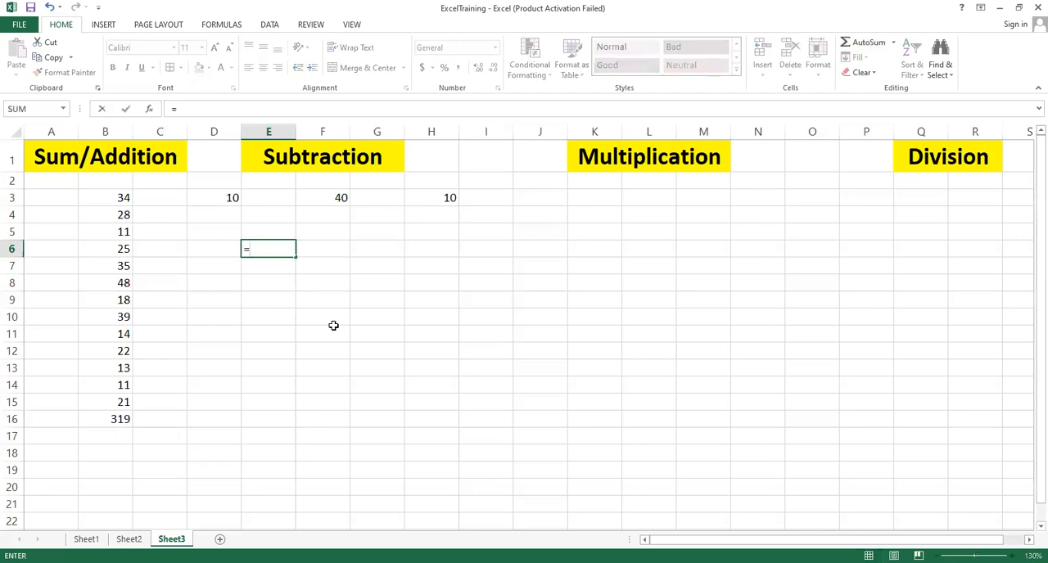
text(sum()
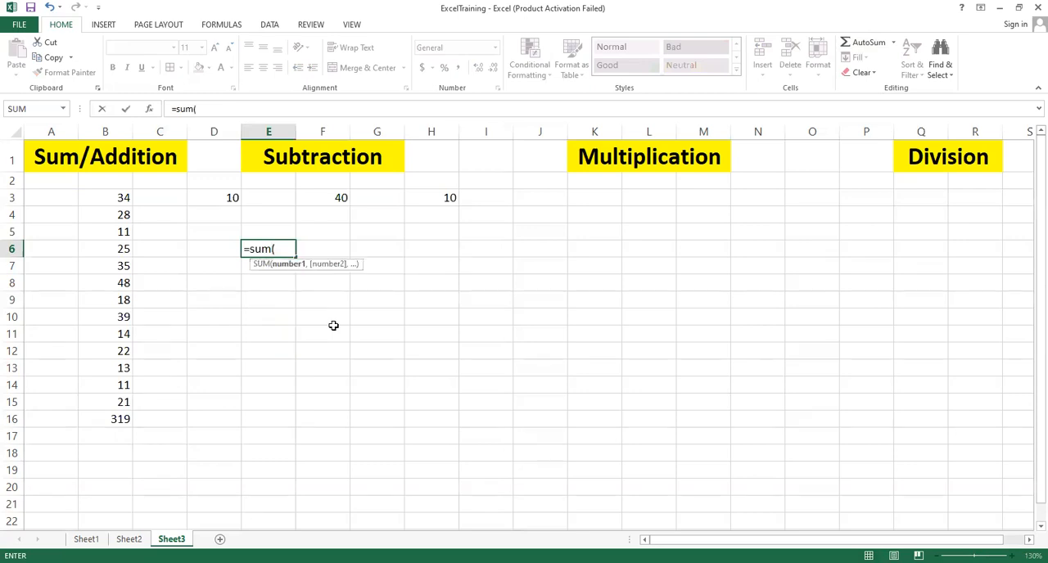
click(115, 200)
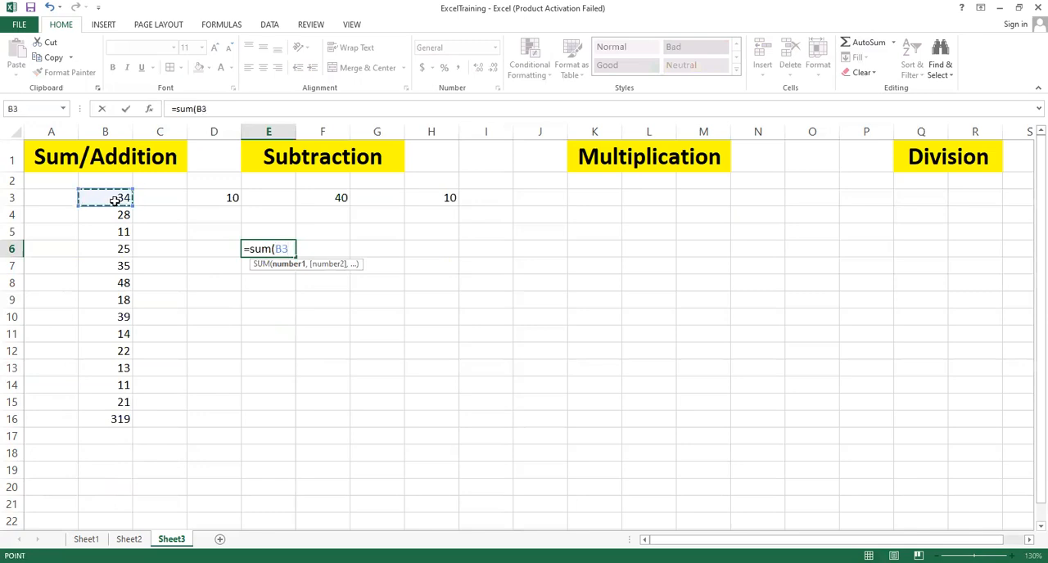
text(,)
click(232, 199)
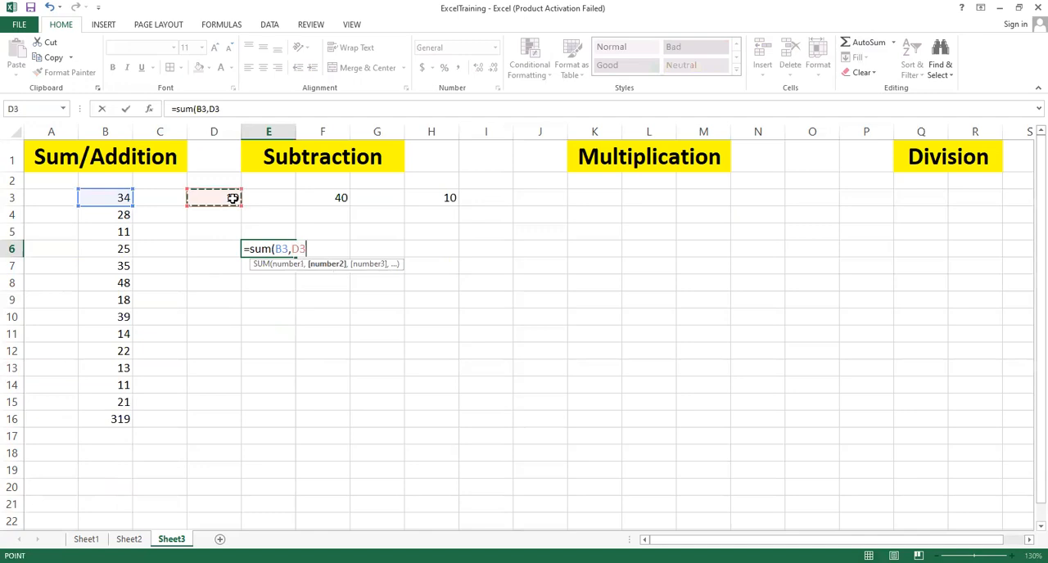
text(,)
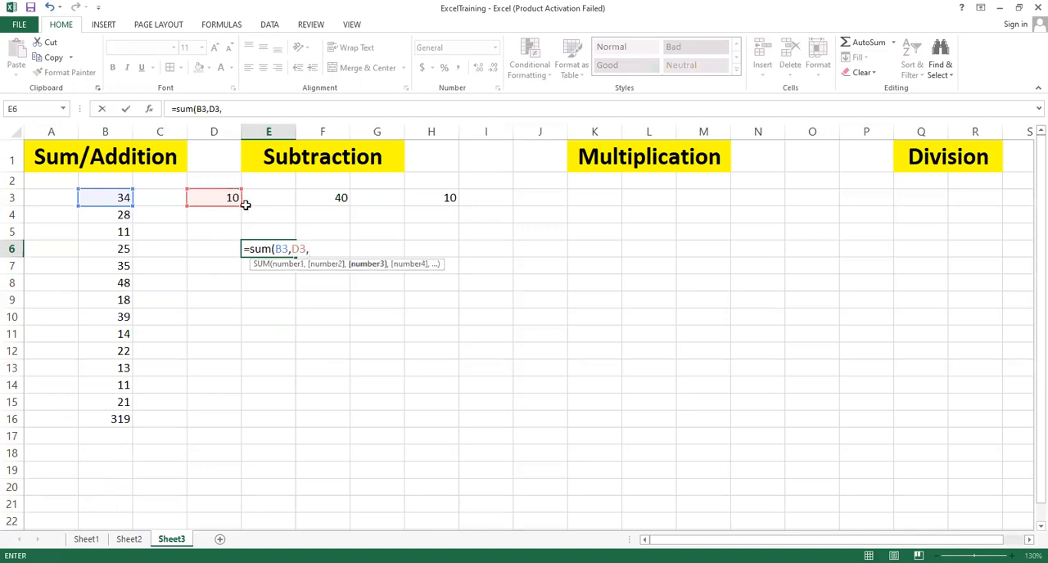
click(331, 199)
text(,)
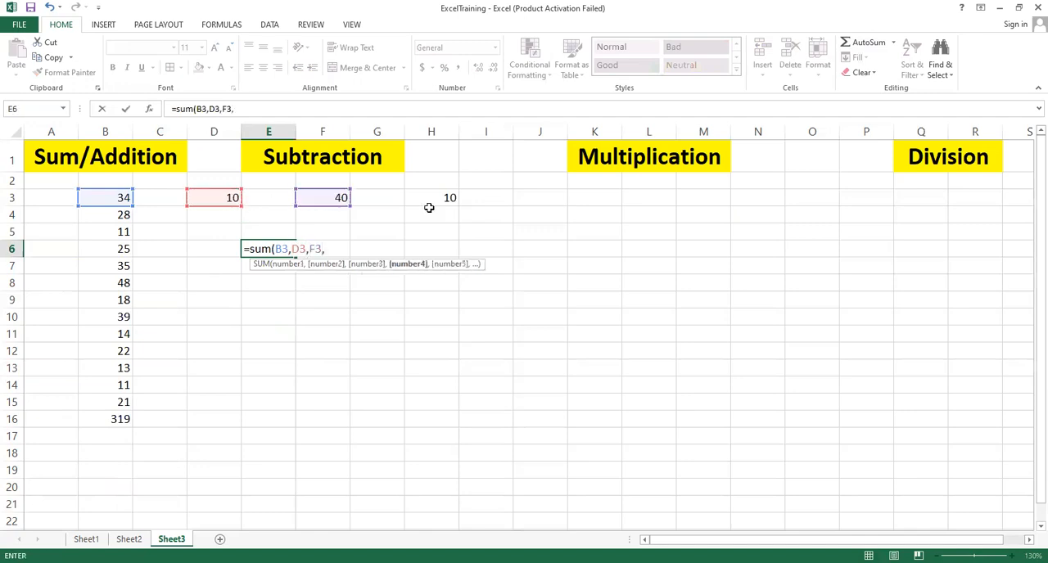
click(437, 199)
text(,)
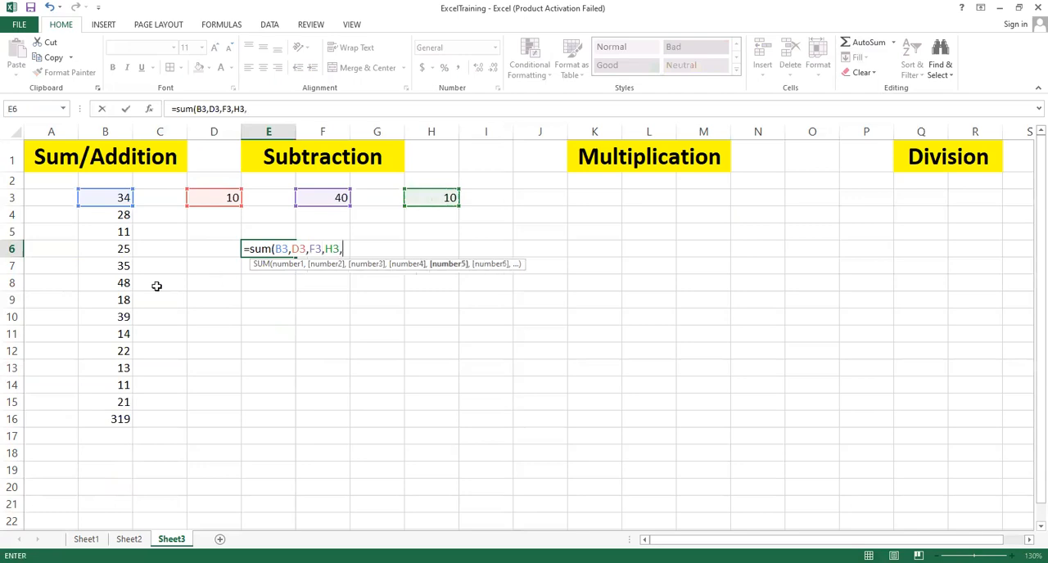
click(123, 283)
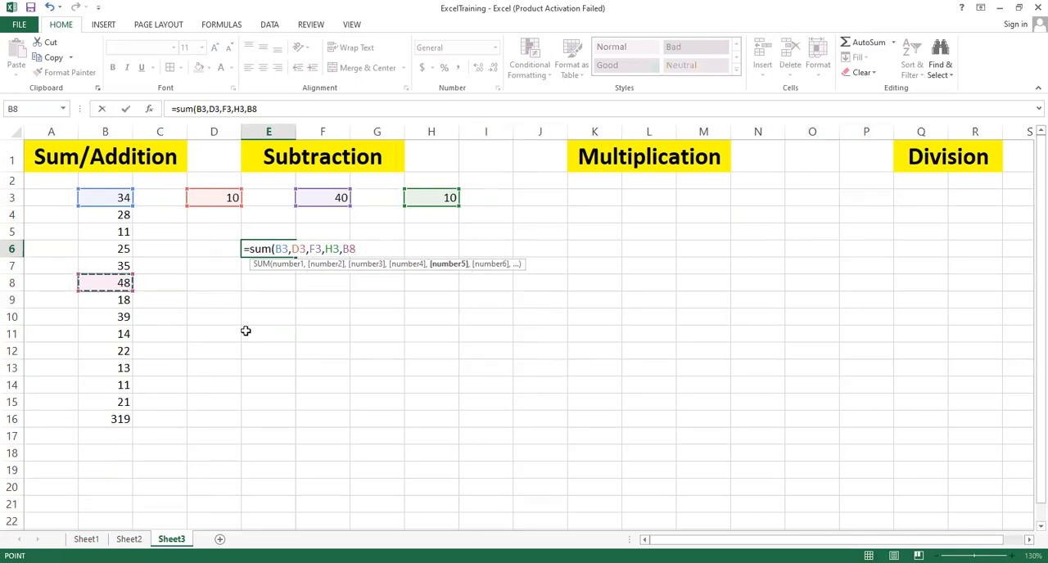
text())
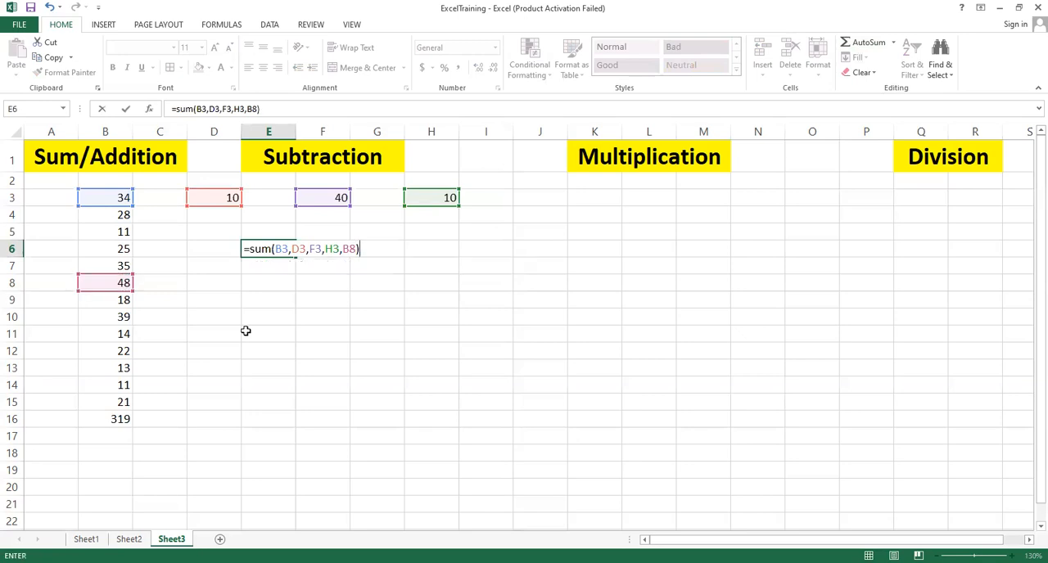
key(Return)
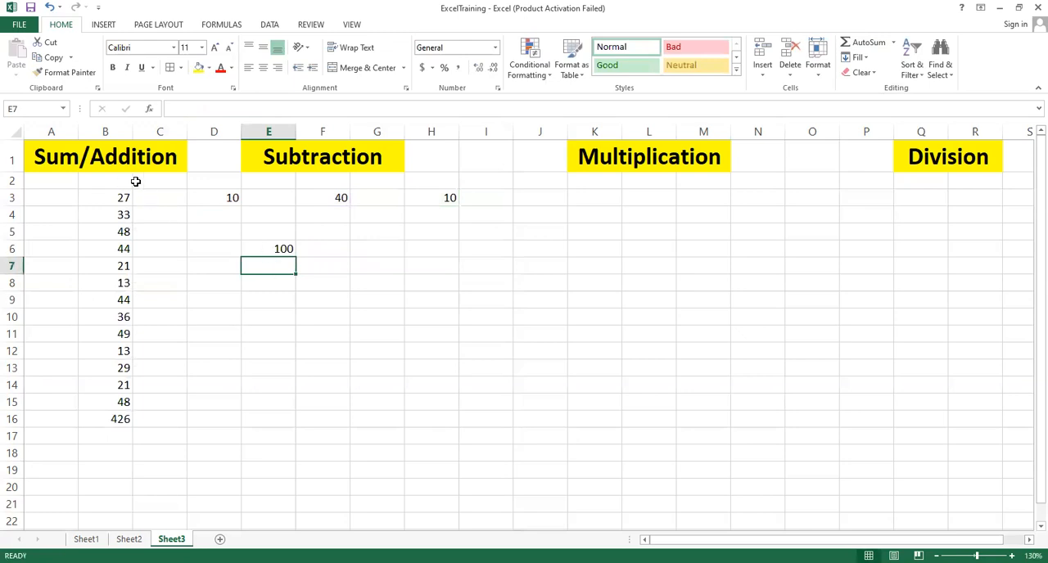
Step: Change the value in D3 to 100 and reselect the E6 formula cell
click(279, 248)
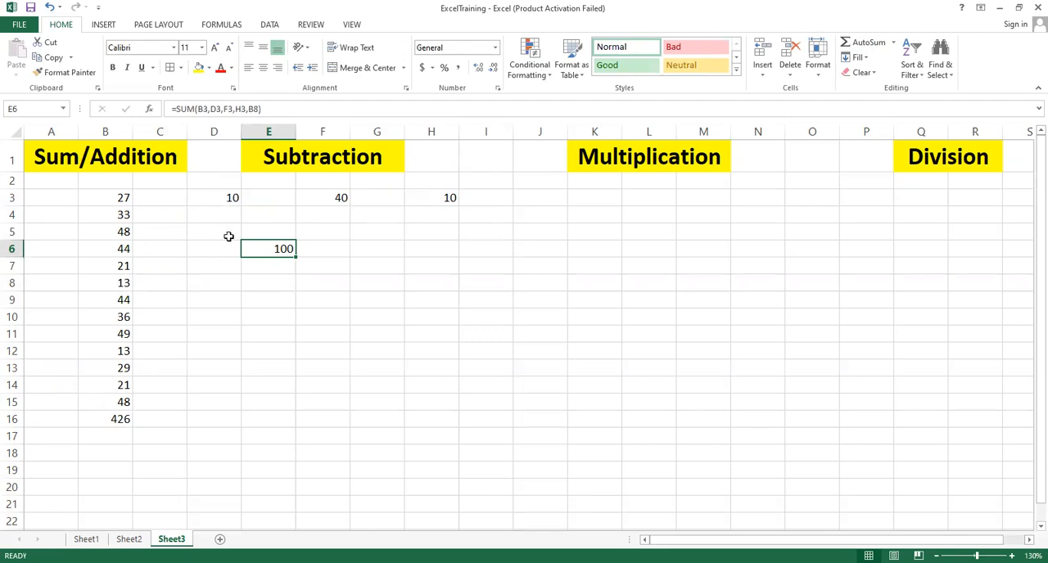
click(218, 199)
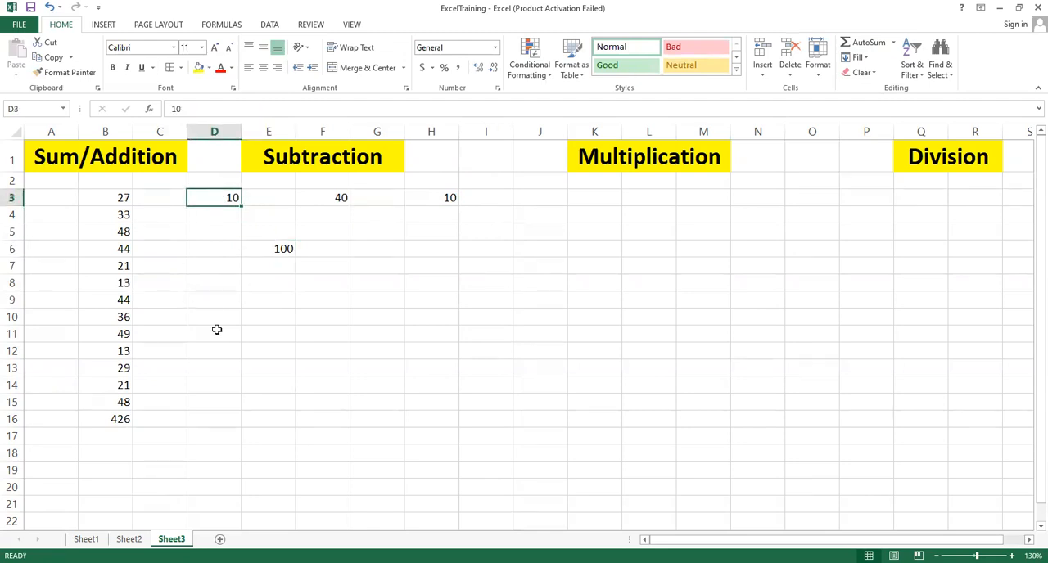
text(1)
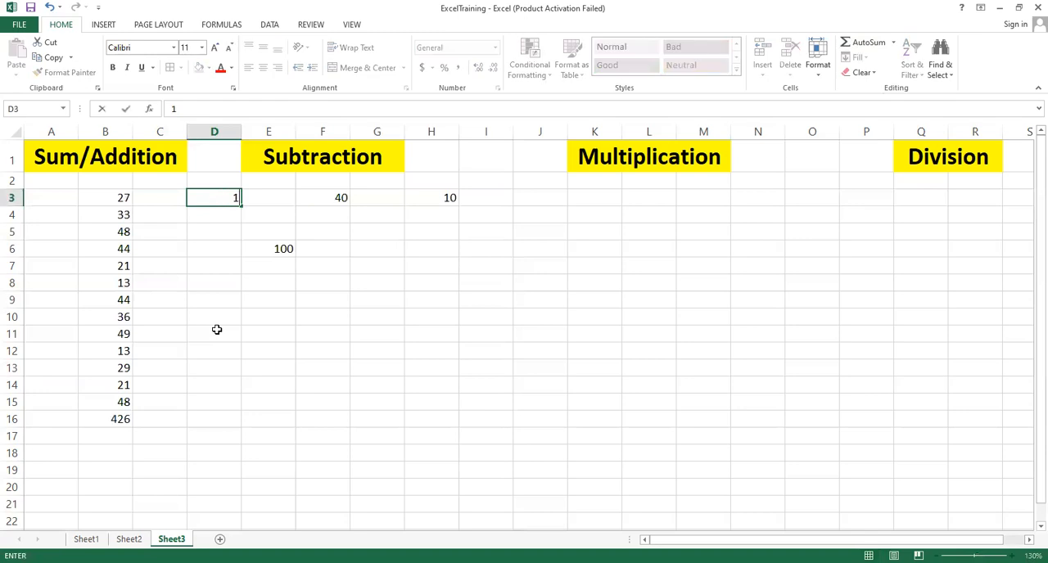
text(00)
click(218, 249)
click(275, 252)
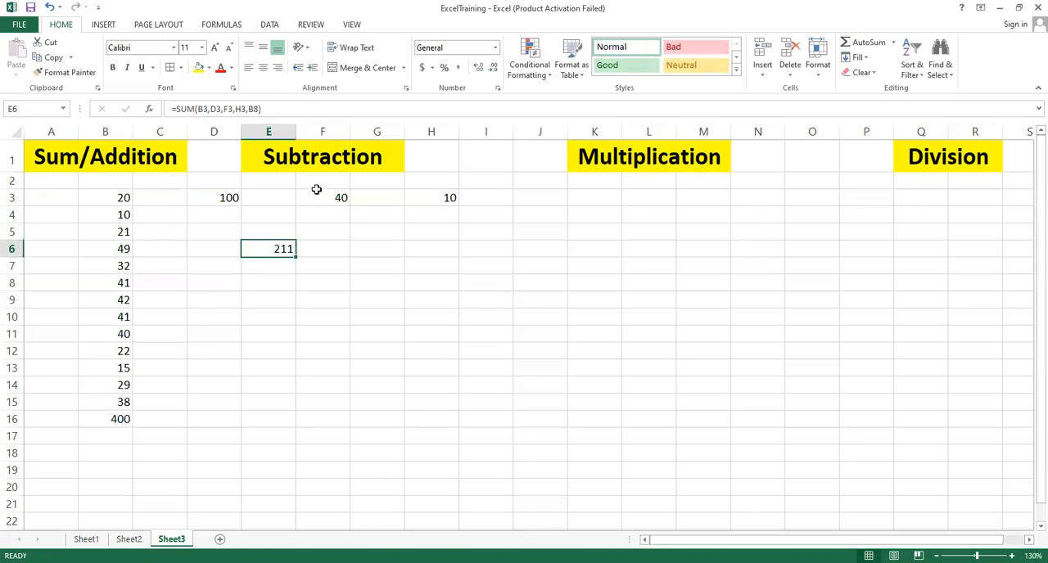
Step: Change the value in F3 to 48 and reselect the E6 formula cell
click(319, 197)
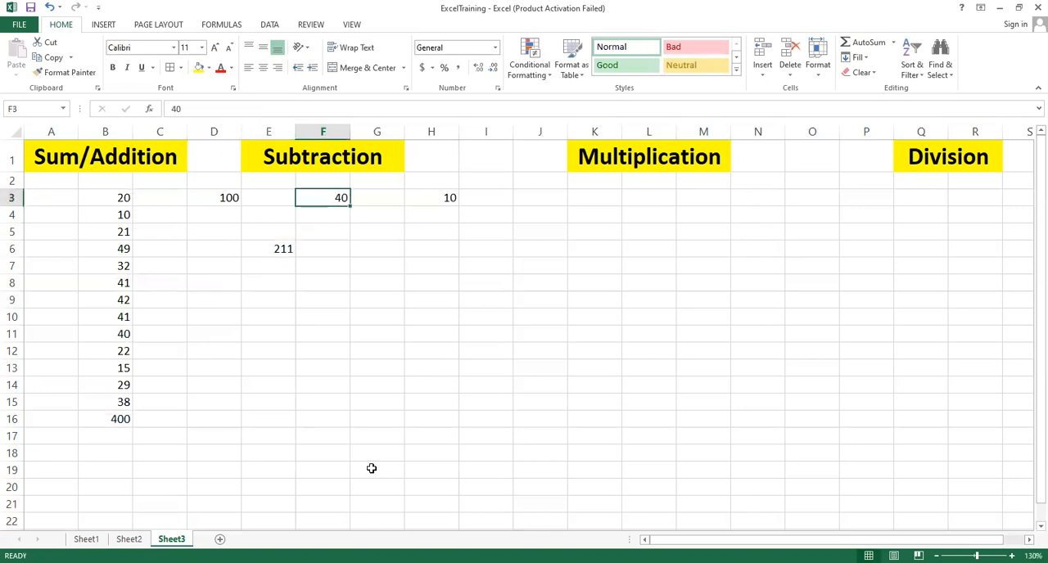
text(48)
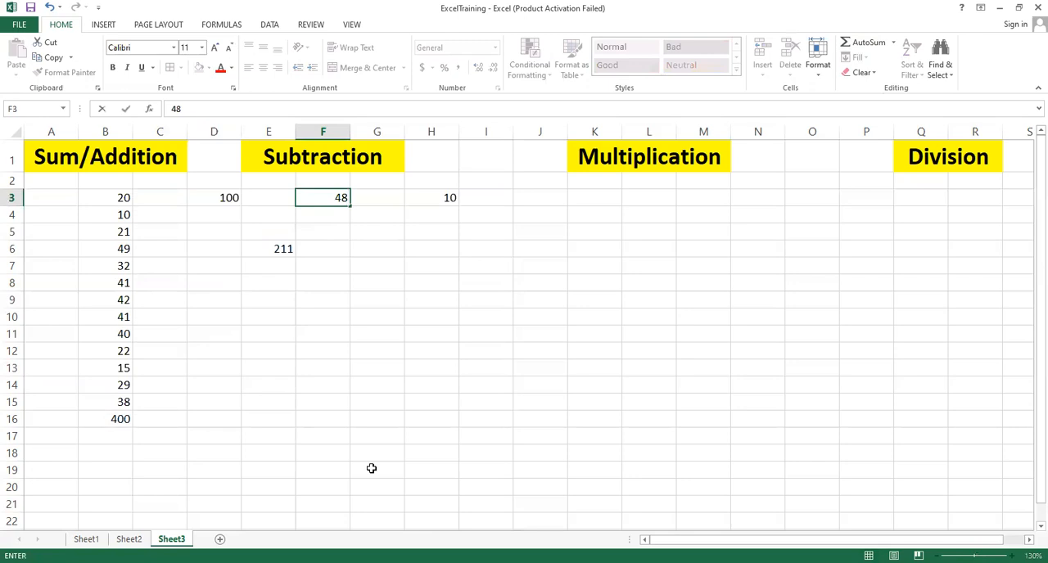
key(Up)
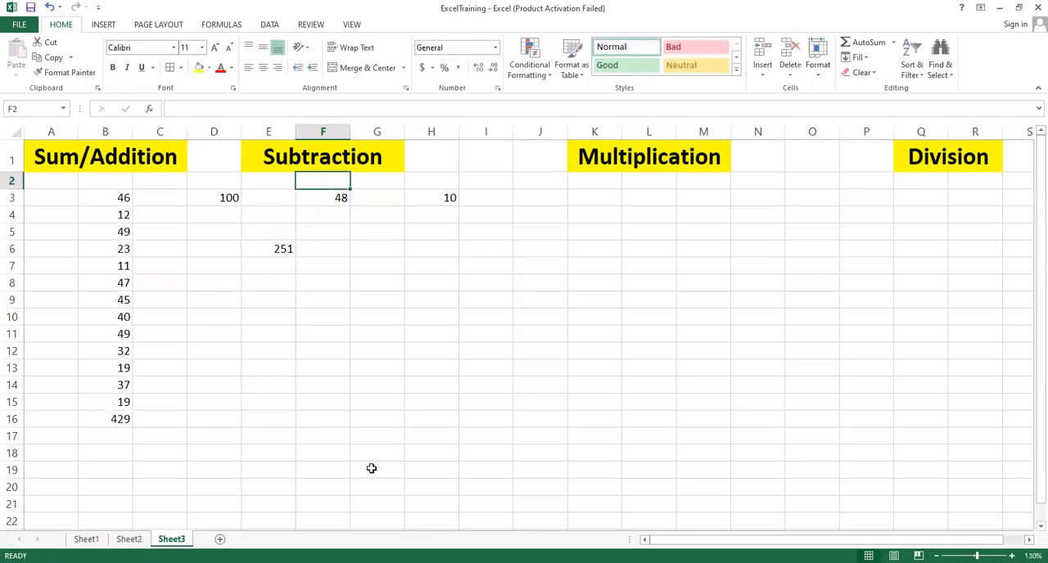
click(283, 249)
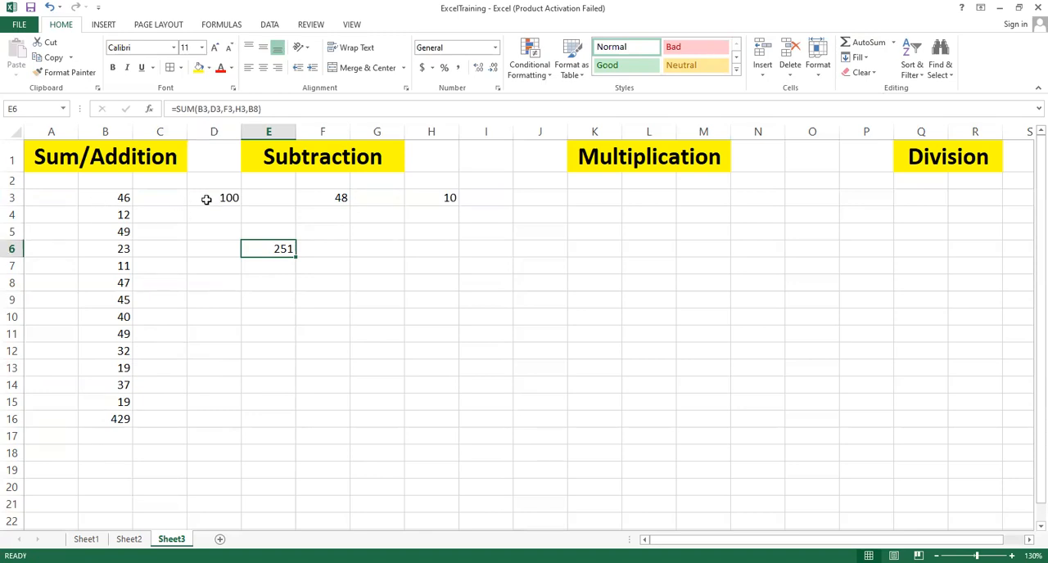
Step: Switch to Sheet1 and add the header Total Mark in H2 beside the subject columns
click(87, 537)
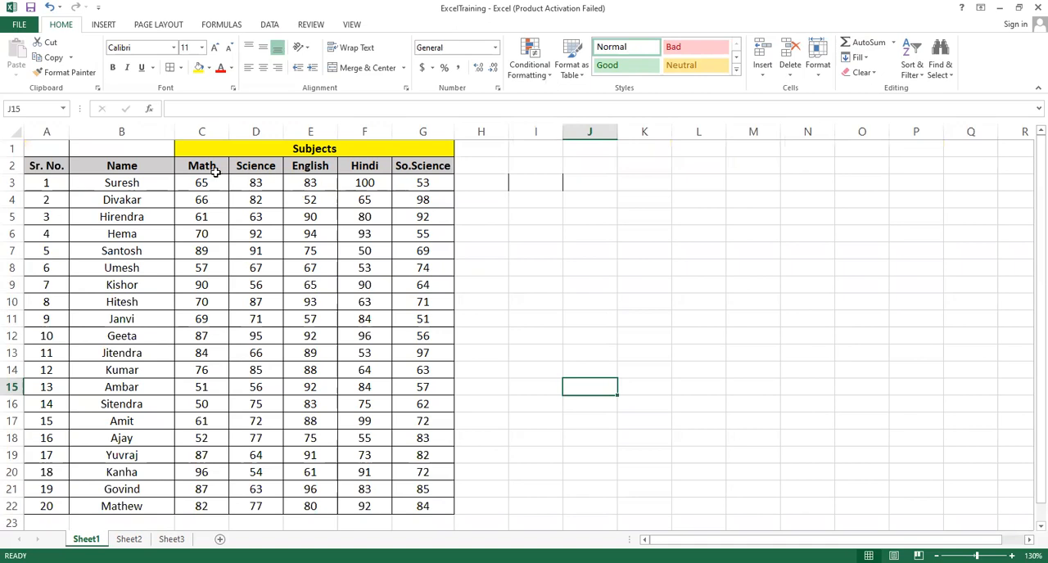
click(479, 183)
click(484, 167)
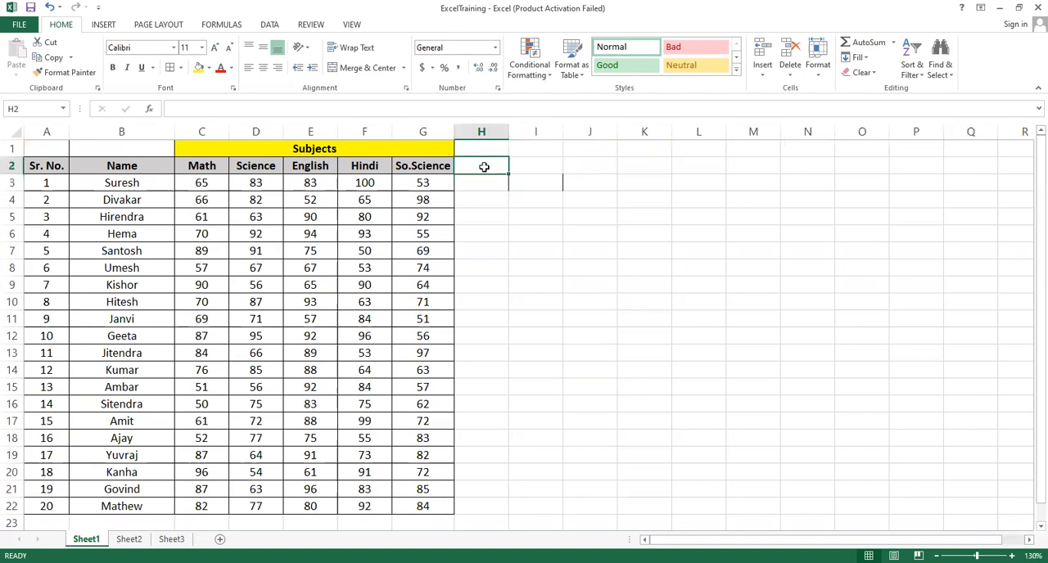
text(Tota)
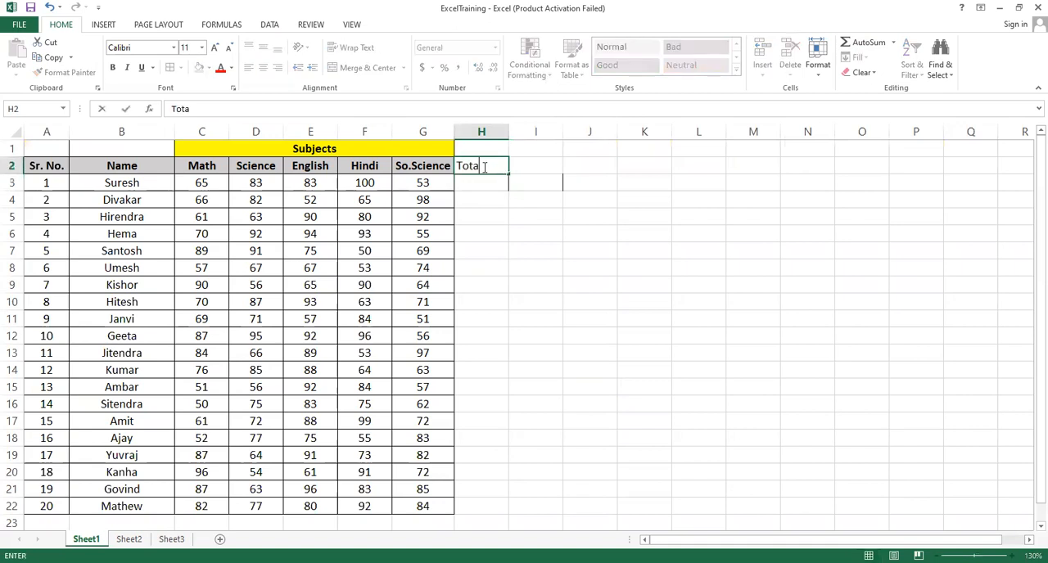
text(l Mark)
click(573, 238)
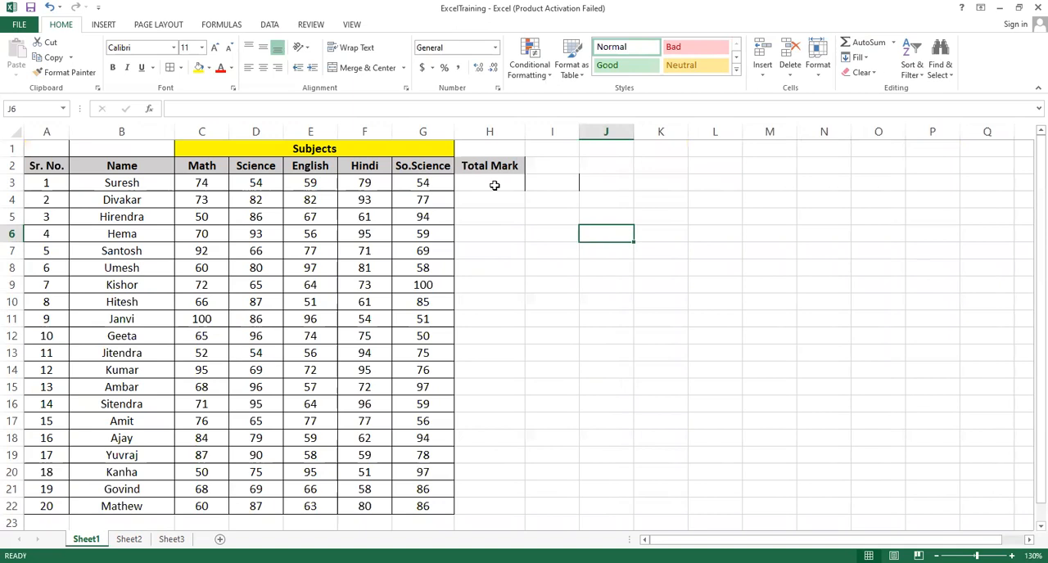
Step: Enter =SUM(C3:G3) in H3 to total the first student's marks across all five subjects
click(494, 185)
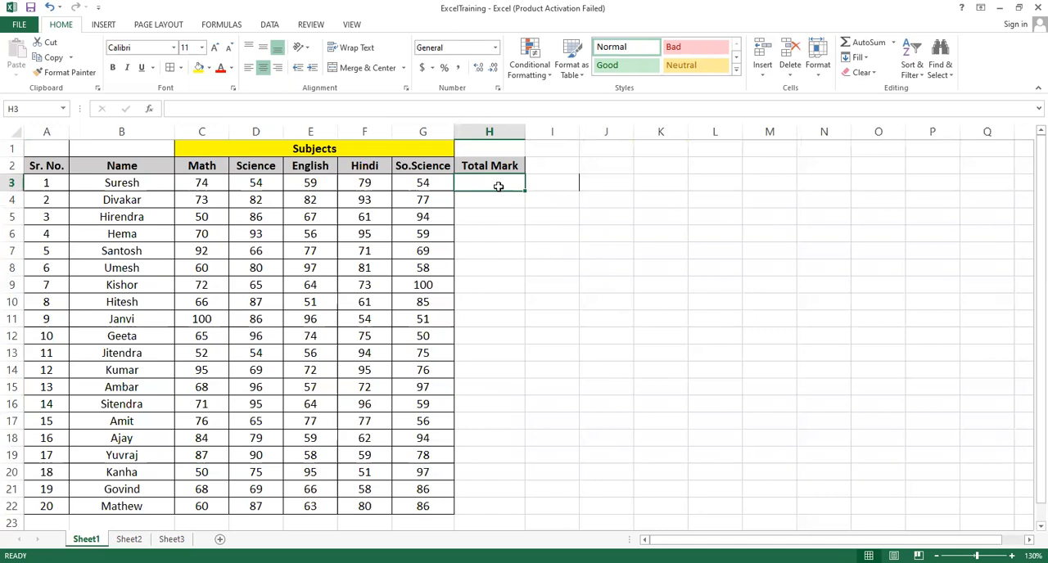
click(209, 185)
drag(226, 185, 414, 182)
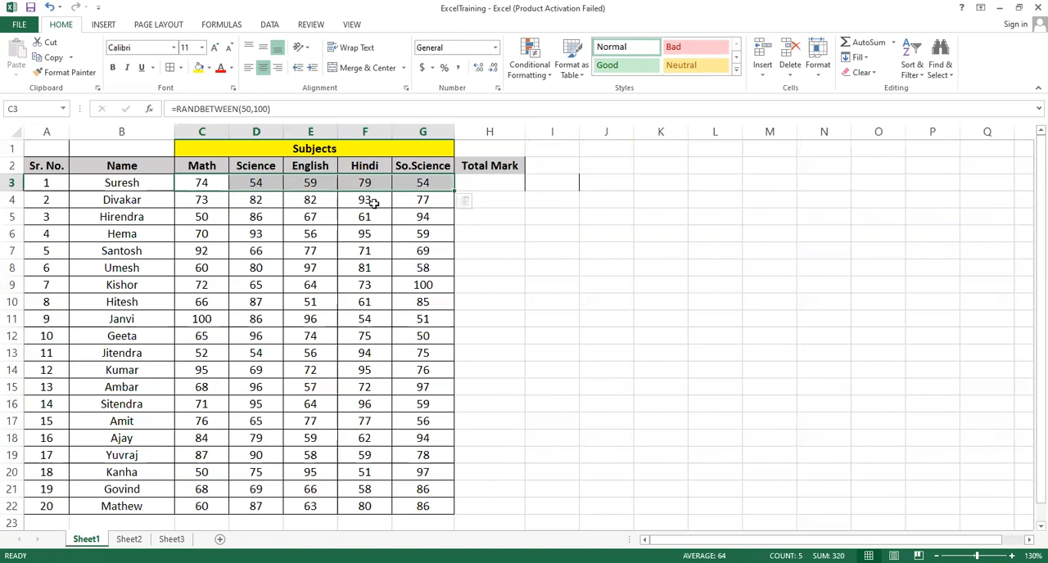
click(487, 183)
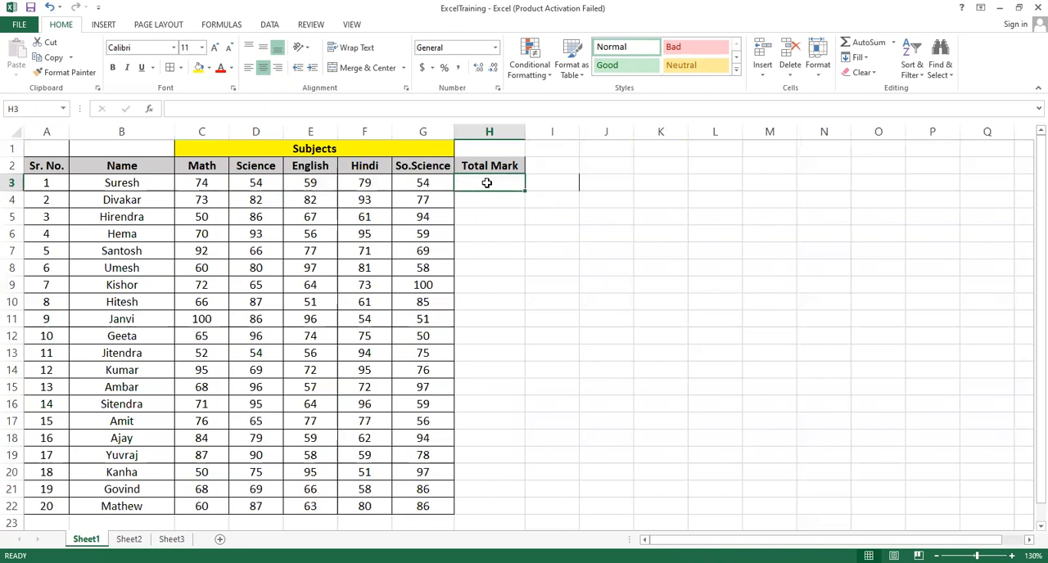
text(=)
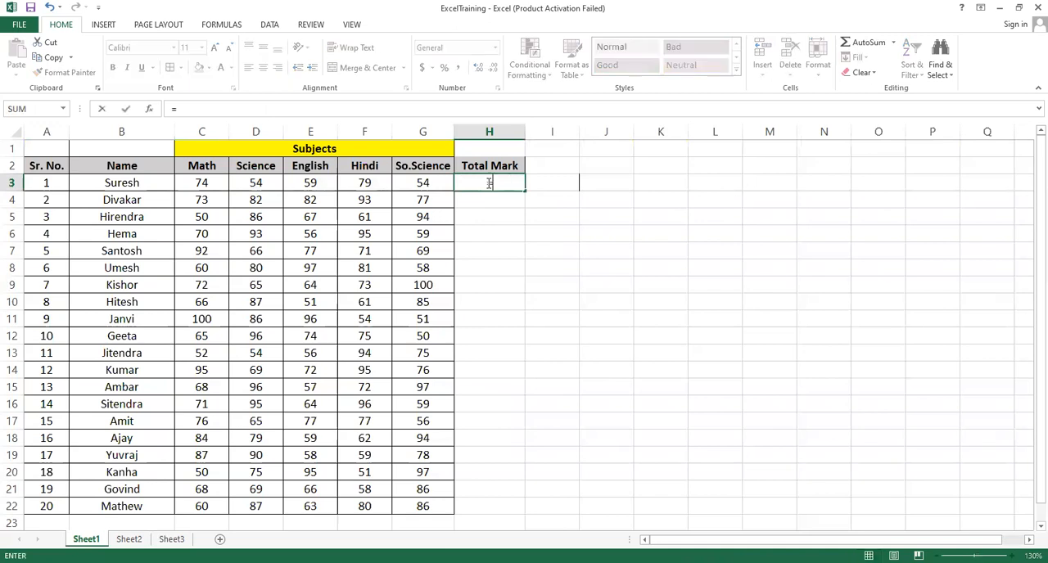
text(sum)
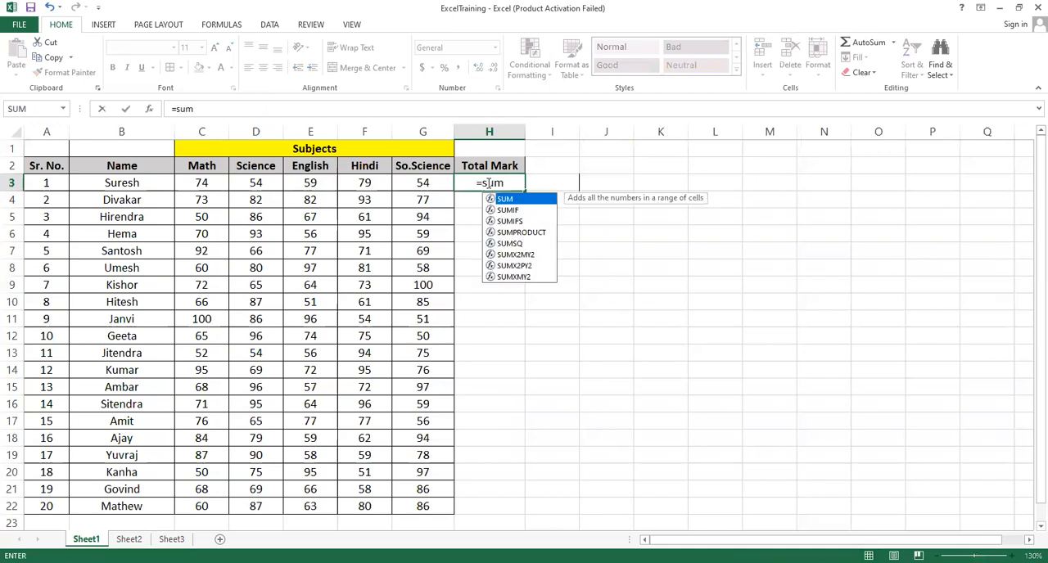
text(()
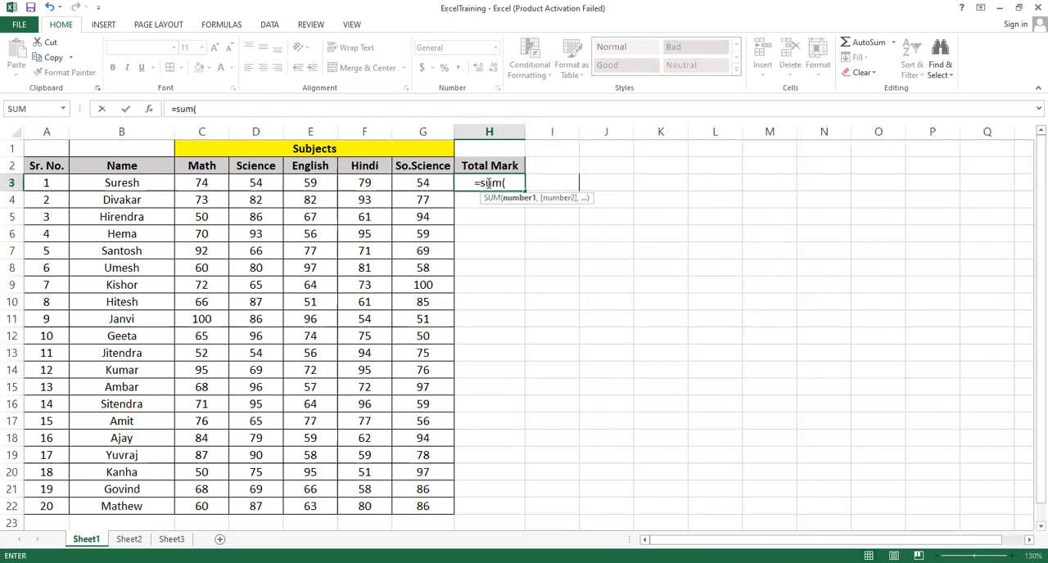
click(202, 183)
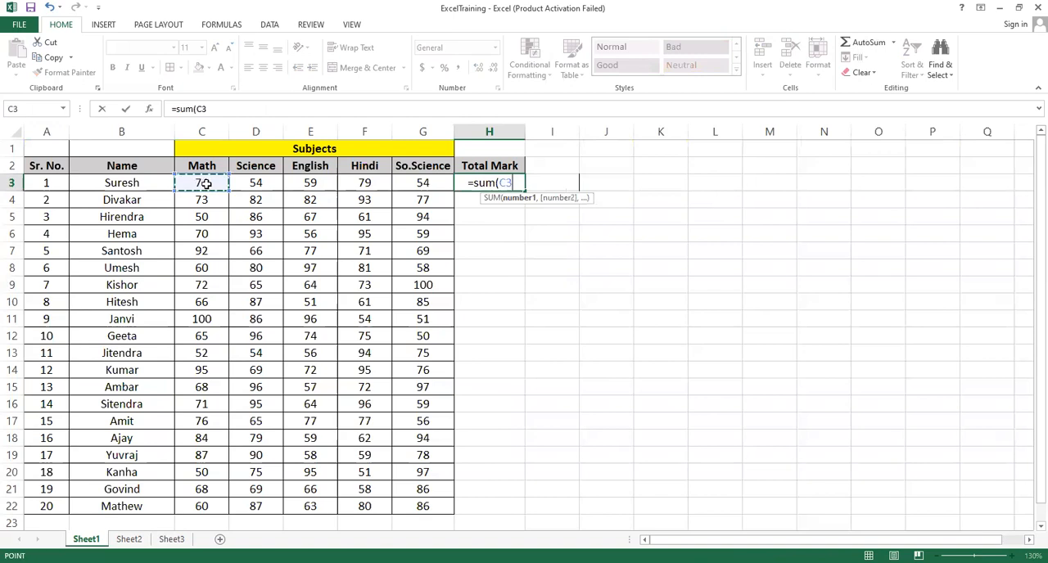
shift+click(409, 182)
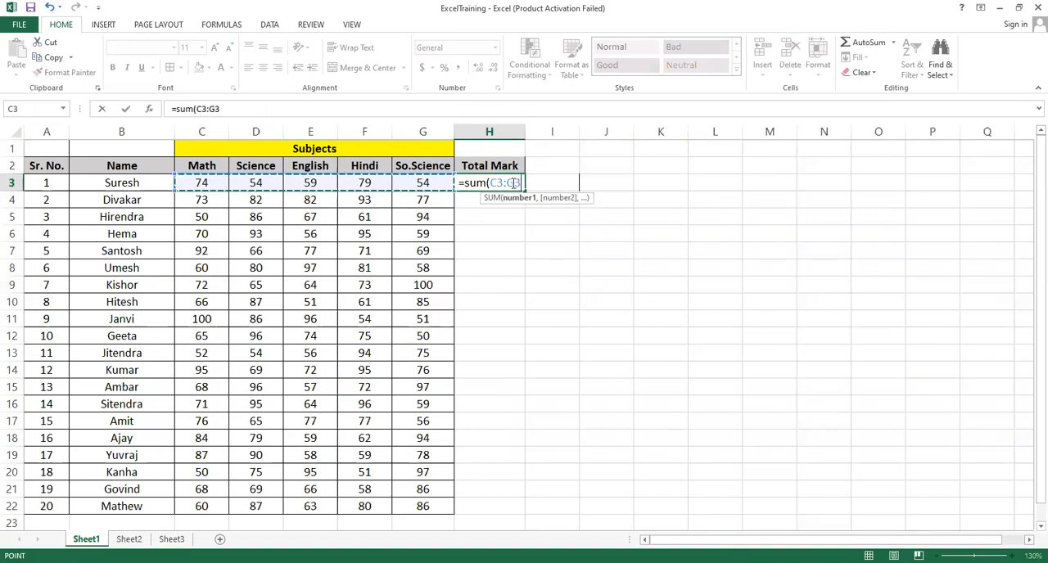
text())
key(Return)
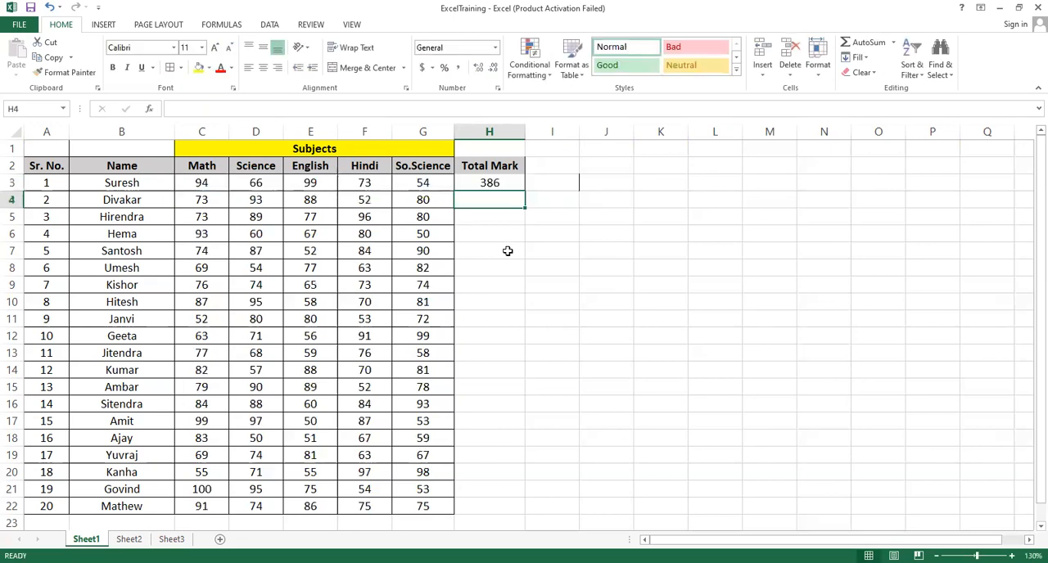
Step: Fill the H3 SUM formula down to H22 to total every student's marks, then inspect the copied formulas in several rows
click(490, 183)
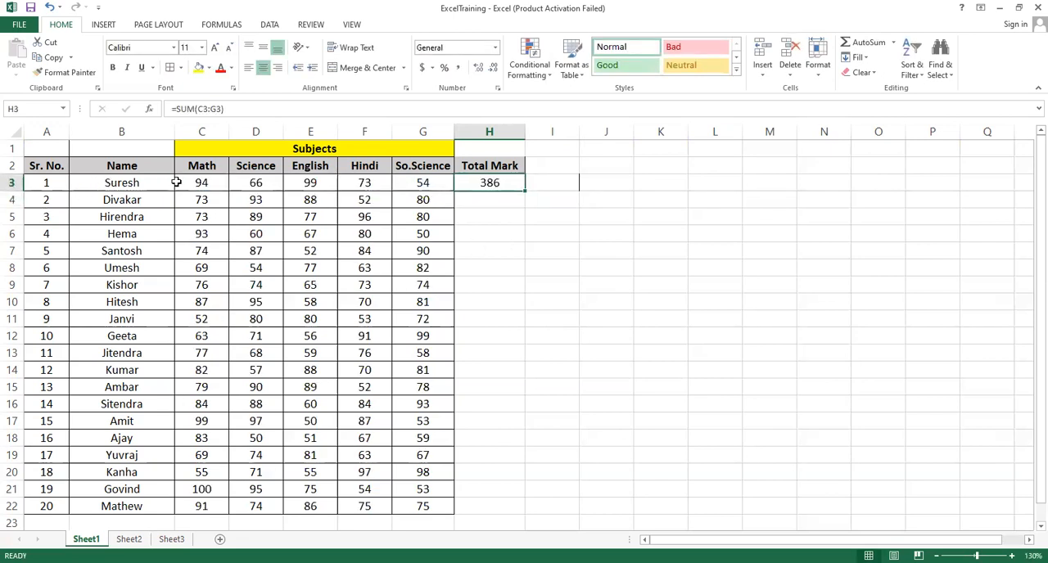
click(499, 203)
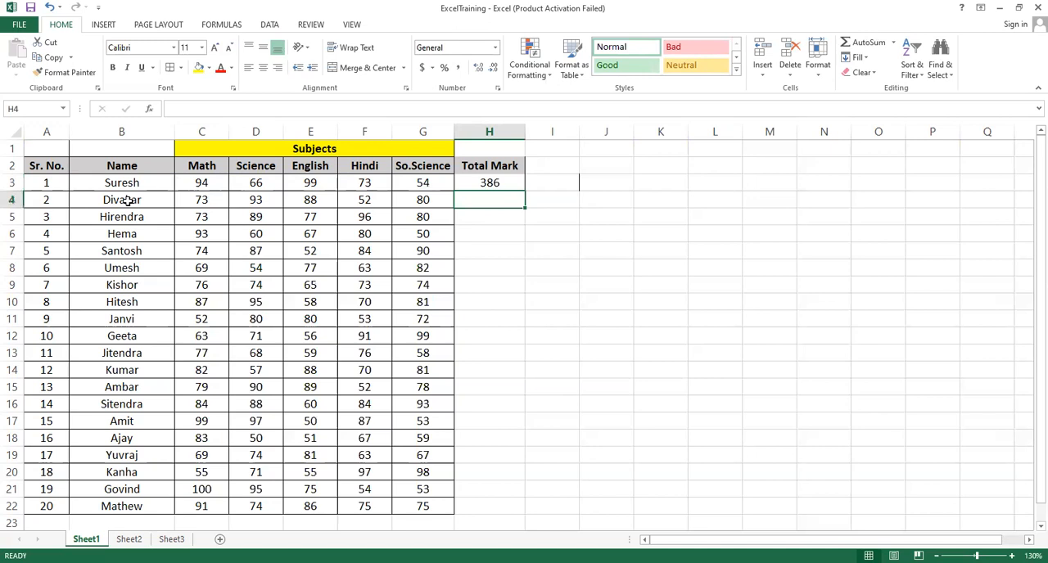
click(480, 185)
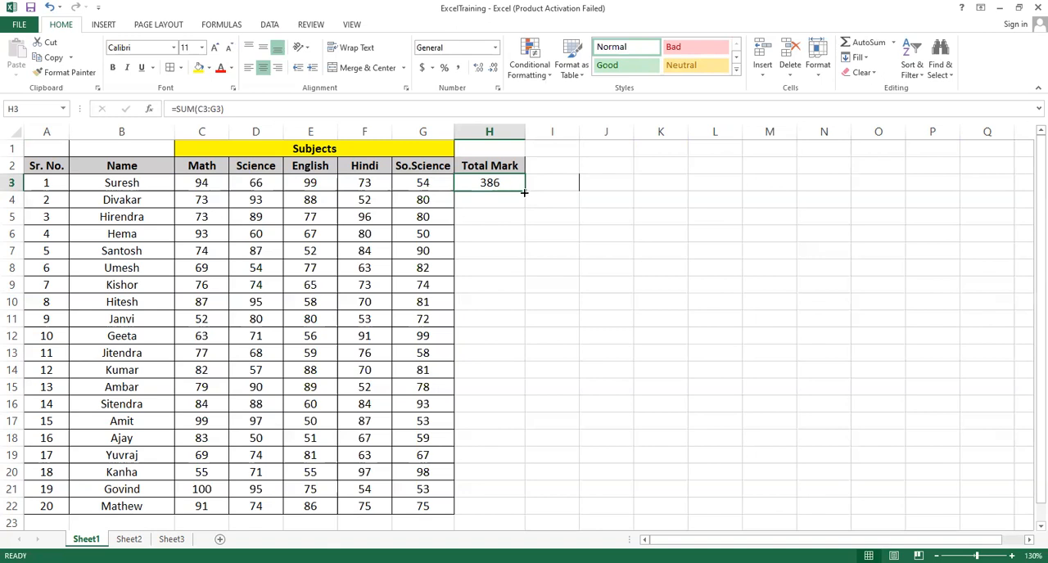
drag(526, 192, 525, 192)
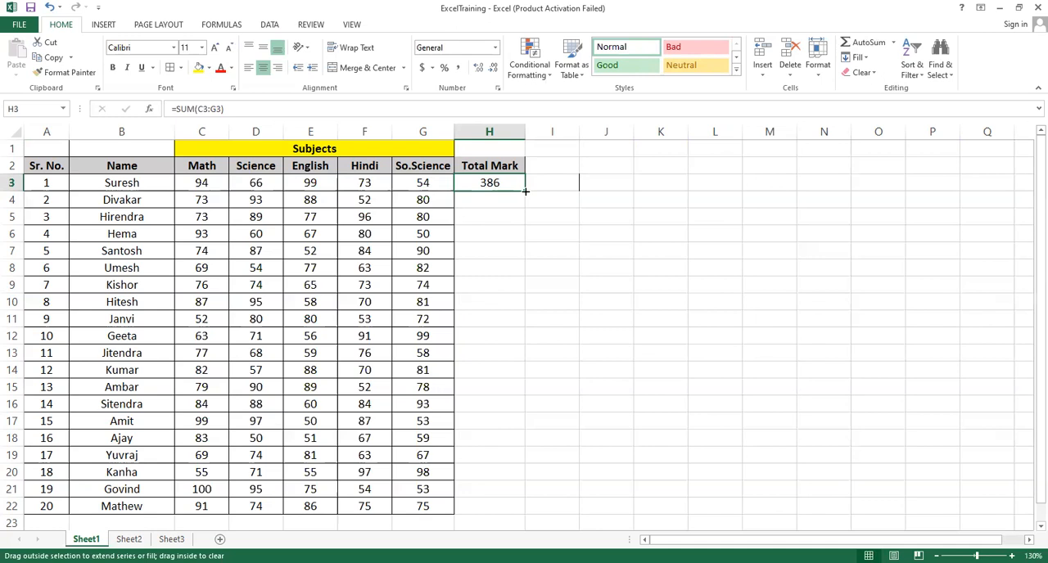
drag(525, 192, 510, 515)
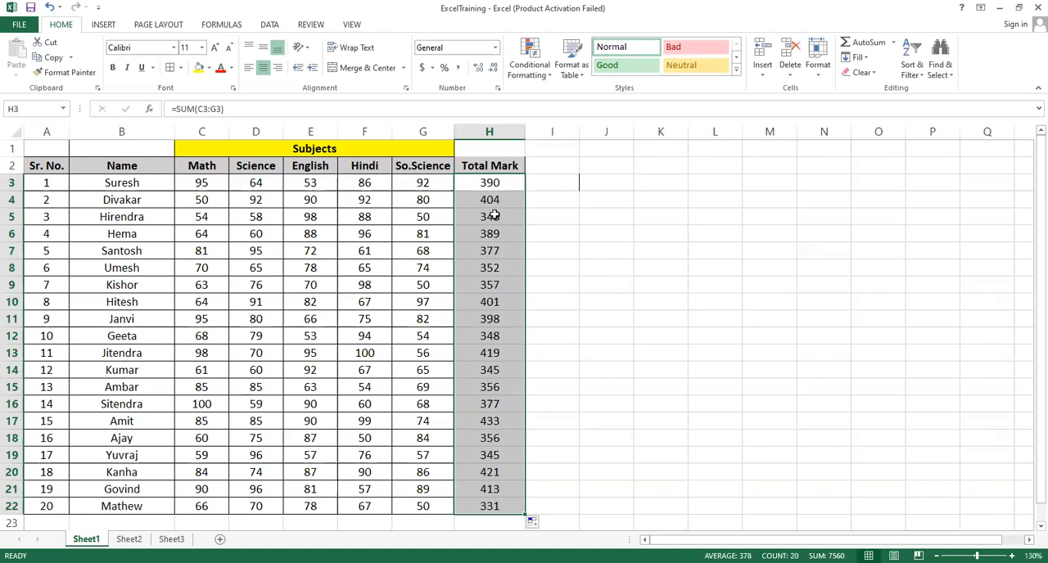
click(487, 507)
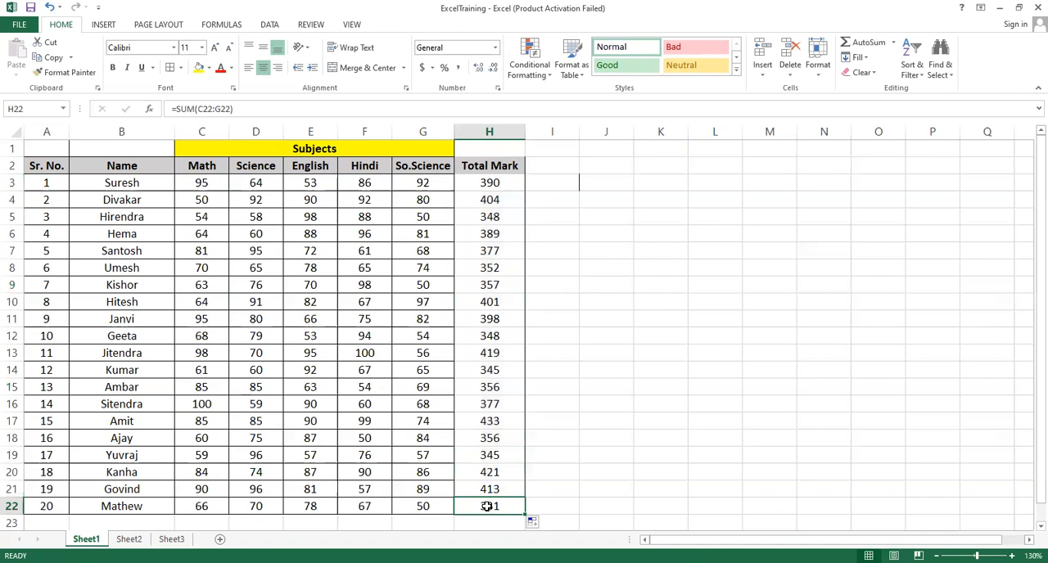
click(490, 386)
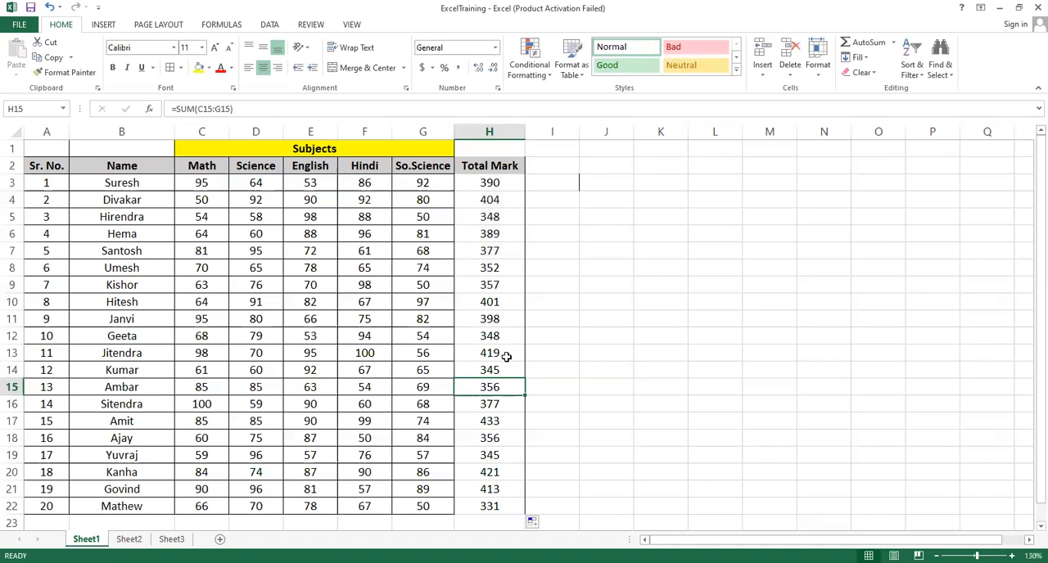
click(497, 319)
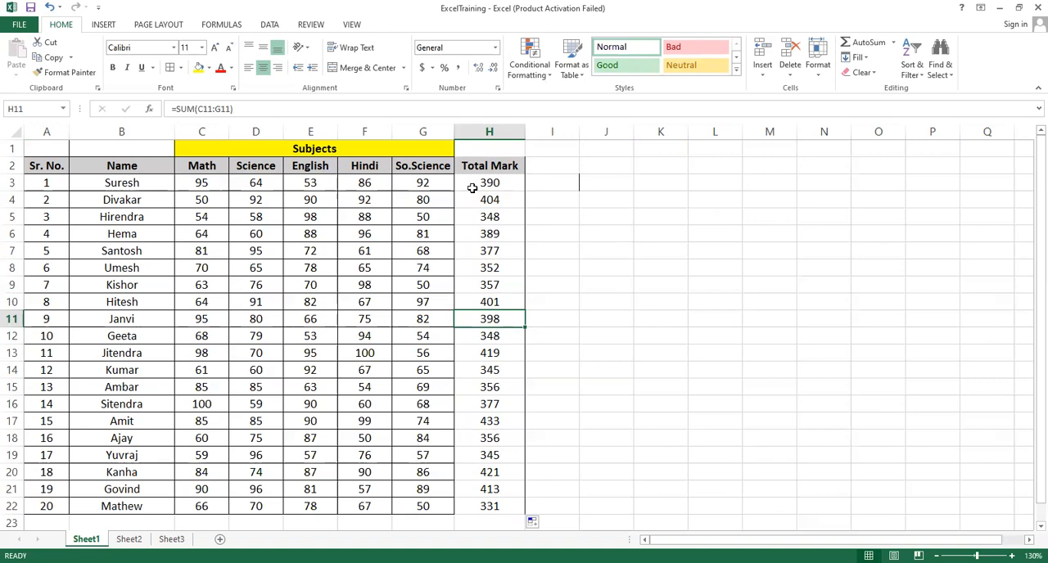
Step: Switch to Sheet3 and clear the old sample values in D3:I8 under the Subtraction heading
click(129, 539)
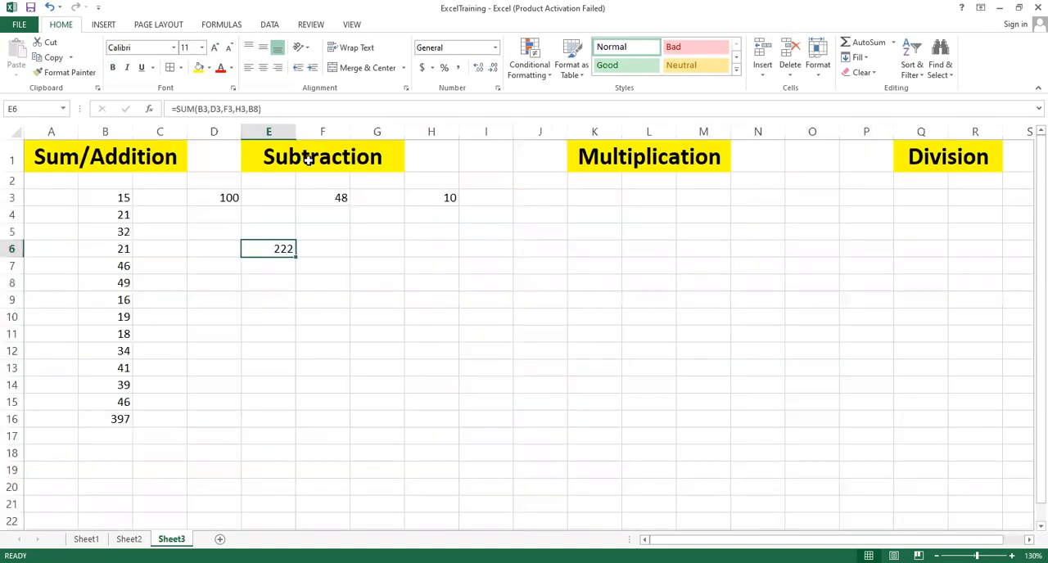
click(308, 161)
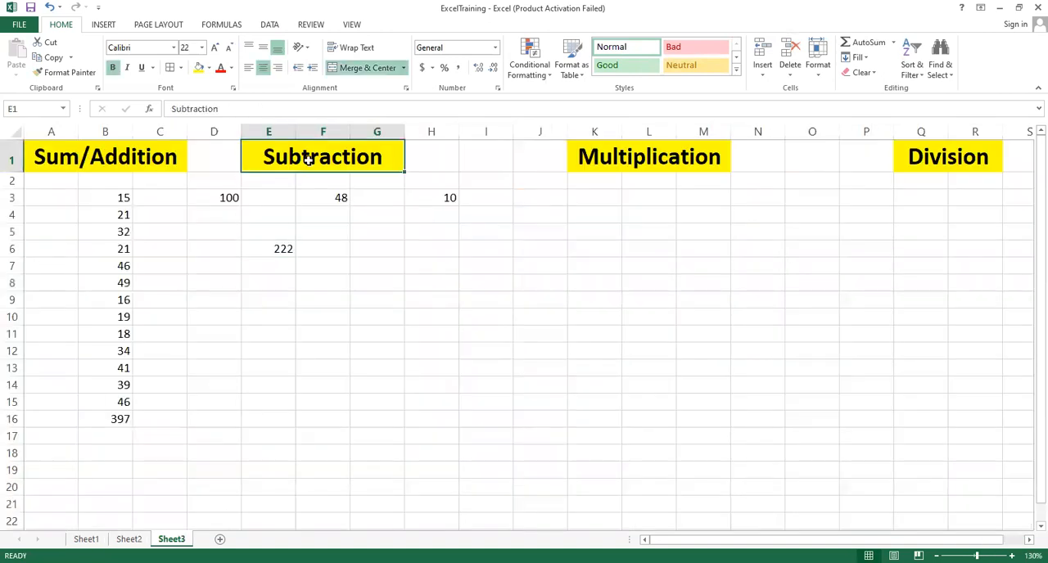
drag(225, 199, 461, 280)
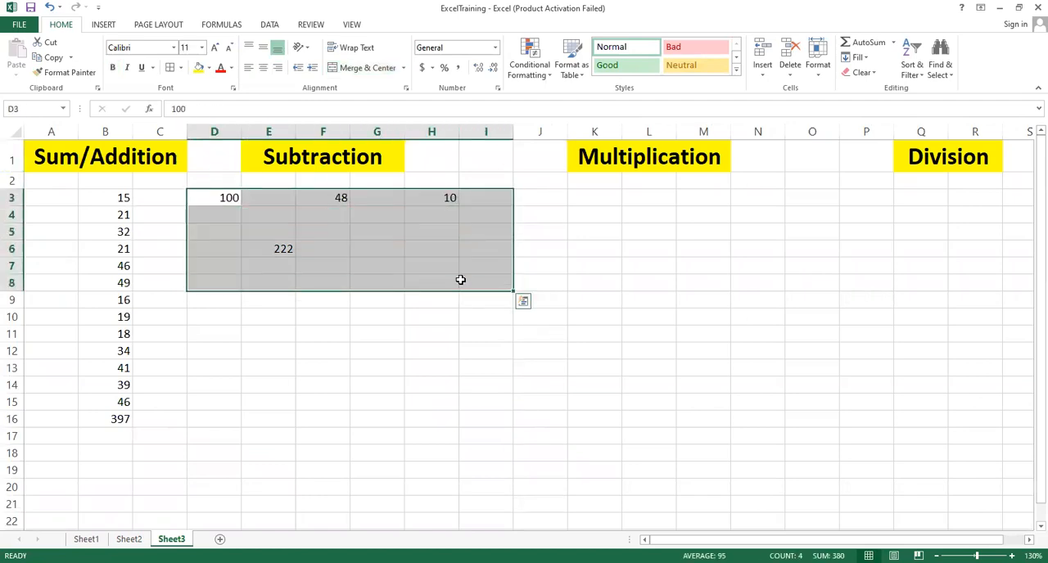
key(Delete)
click(287, 249)
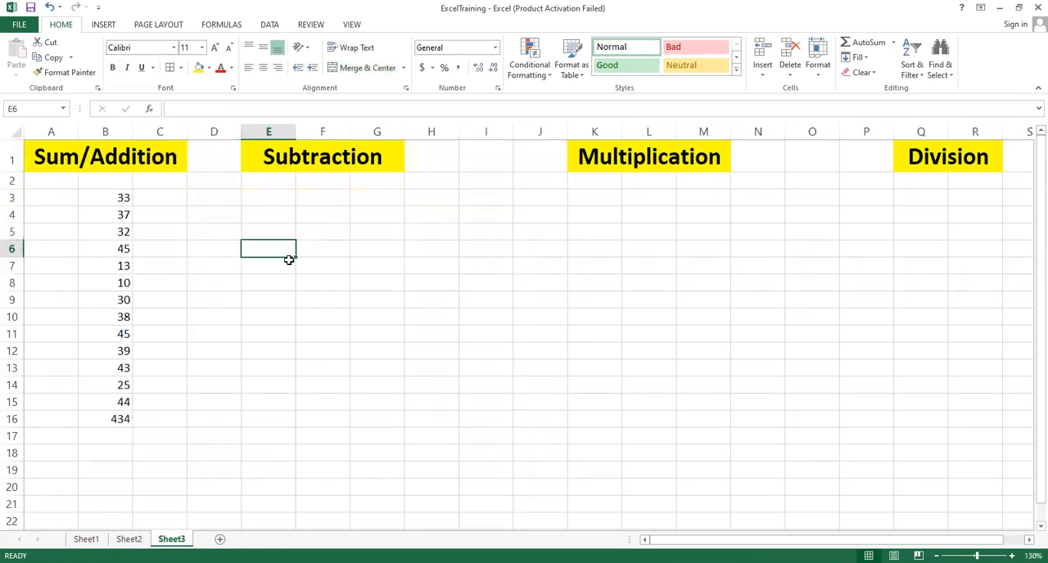
Step: Enter 50 in E3 and 35 in G3 as the subtraction sample values
click(265, 191)
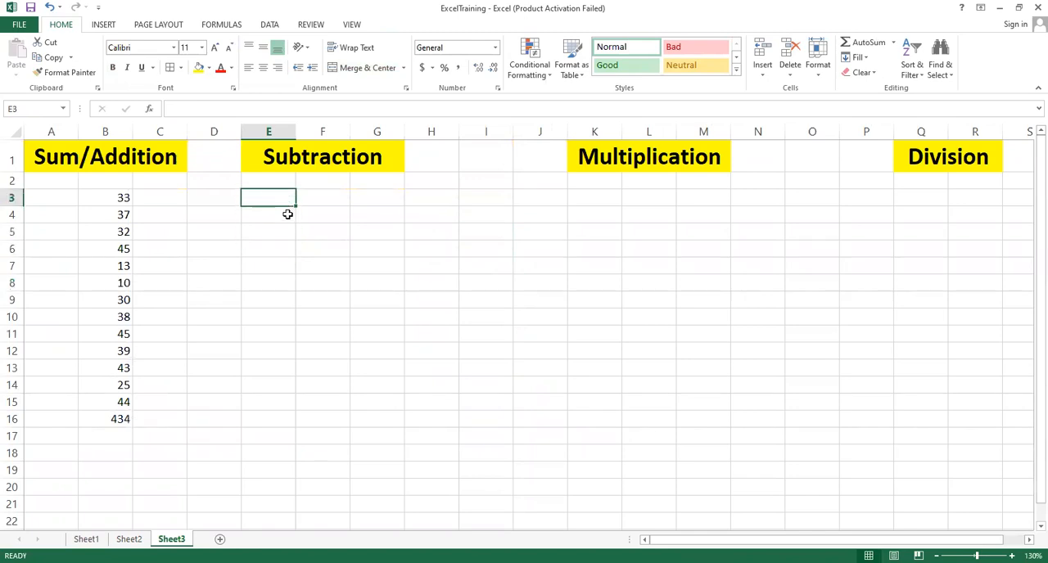
text(50)
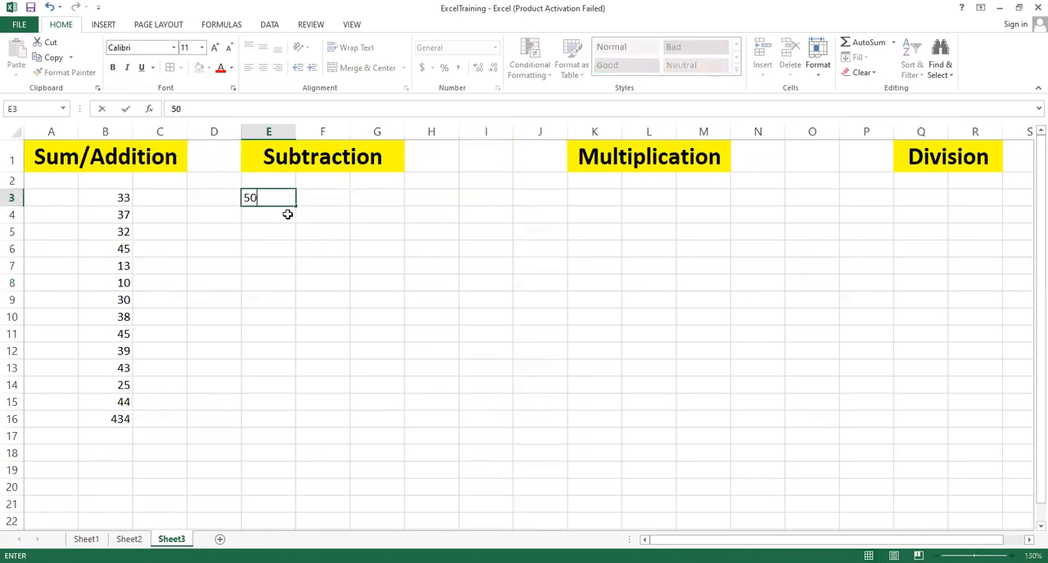
key(Tab)
key(Tab)
text(35)
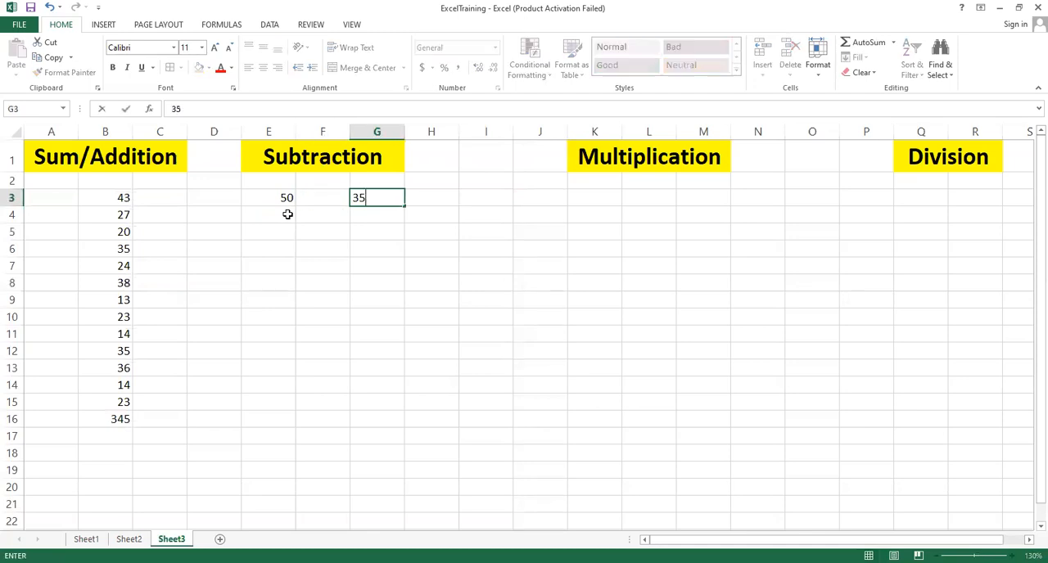
click(288, 214)
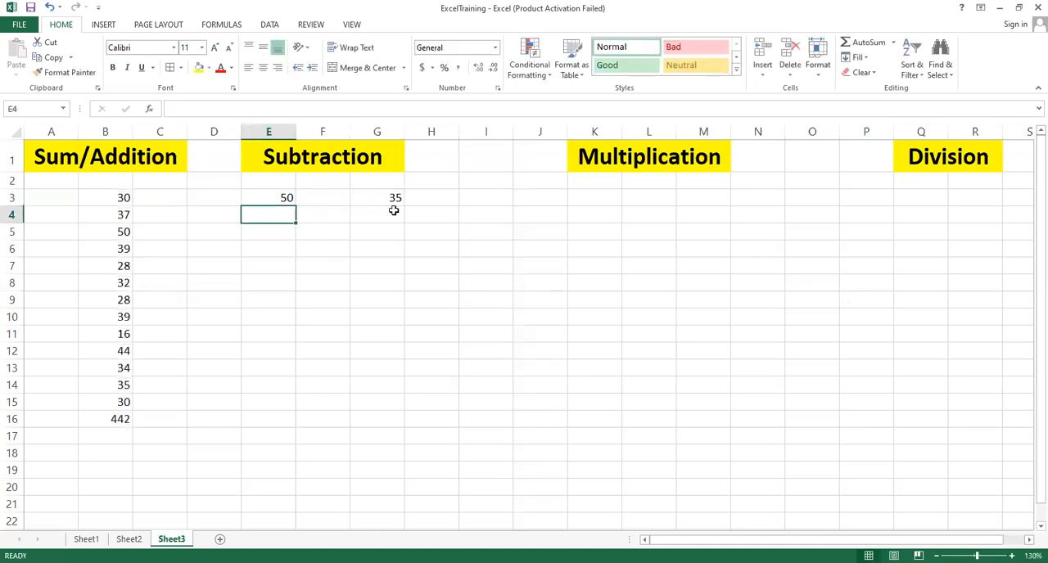
Step: Enter the formula =E3-G3 in F5 by selecting the two value cells
click(319, 234)
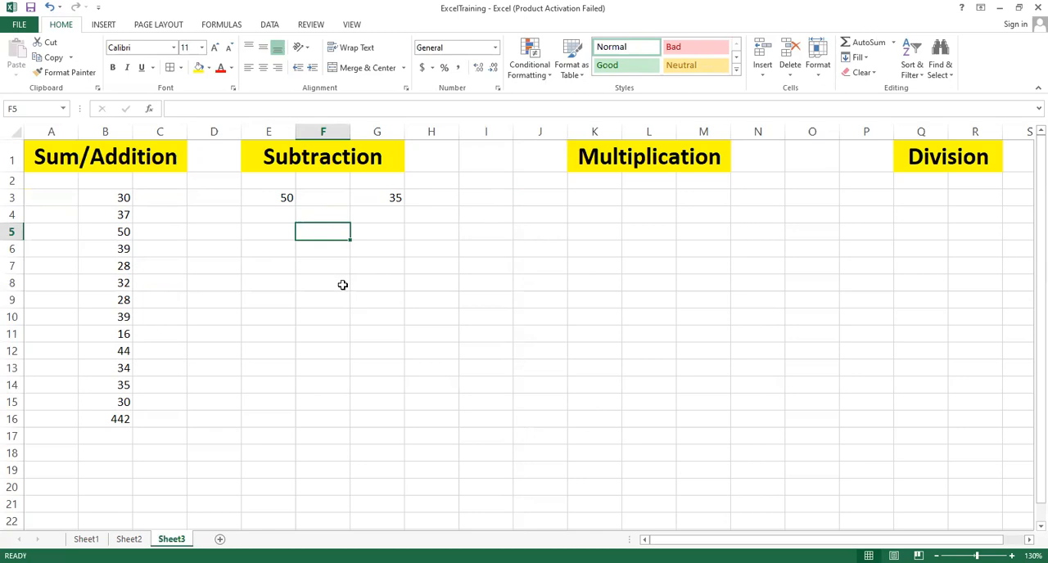
text(=)
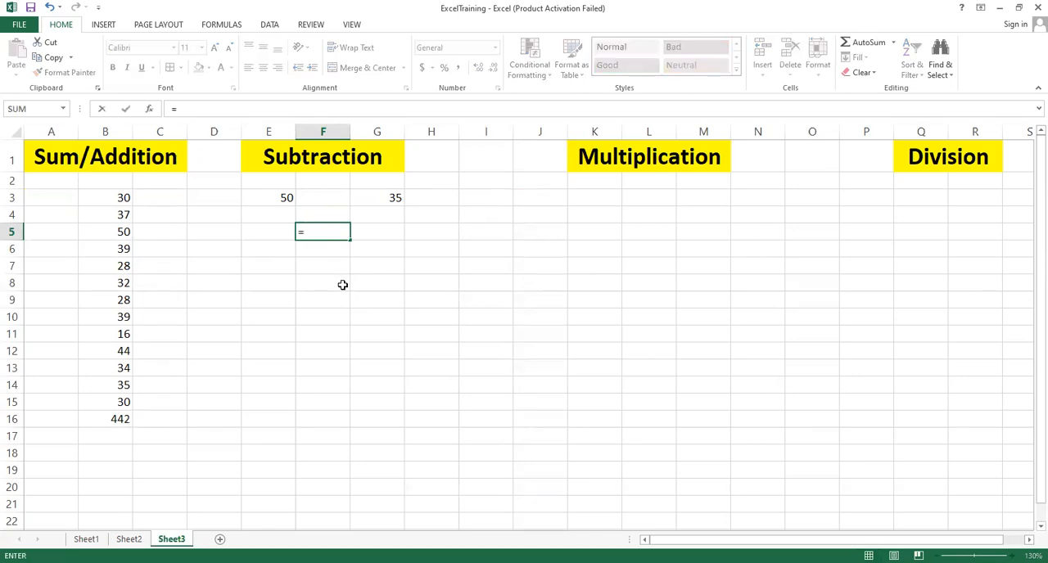
click(279, 197)
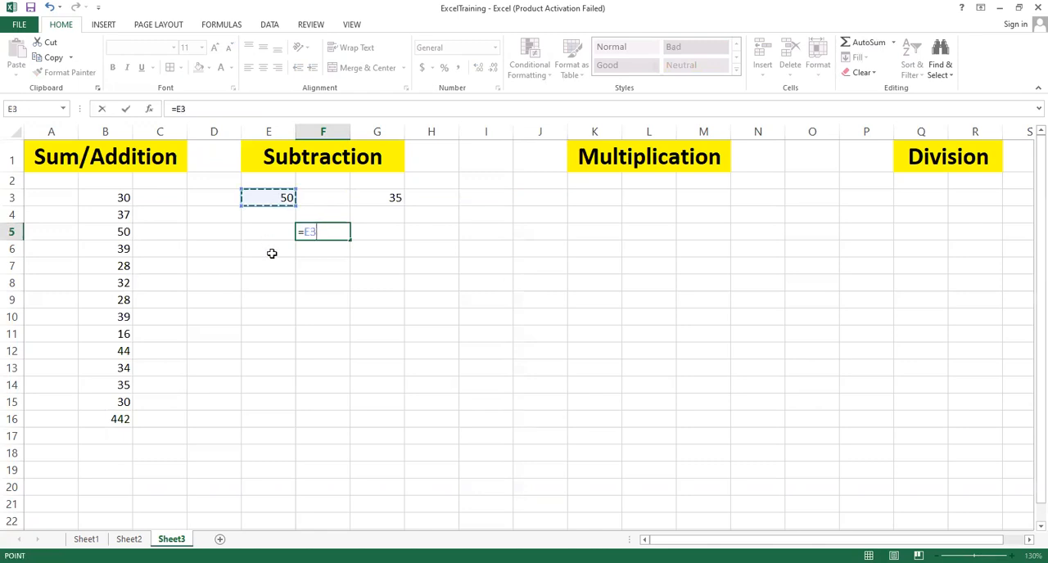
text(-)
click(391, 196)
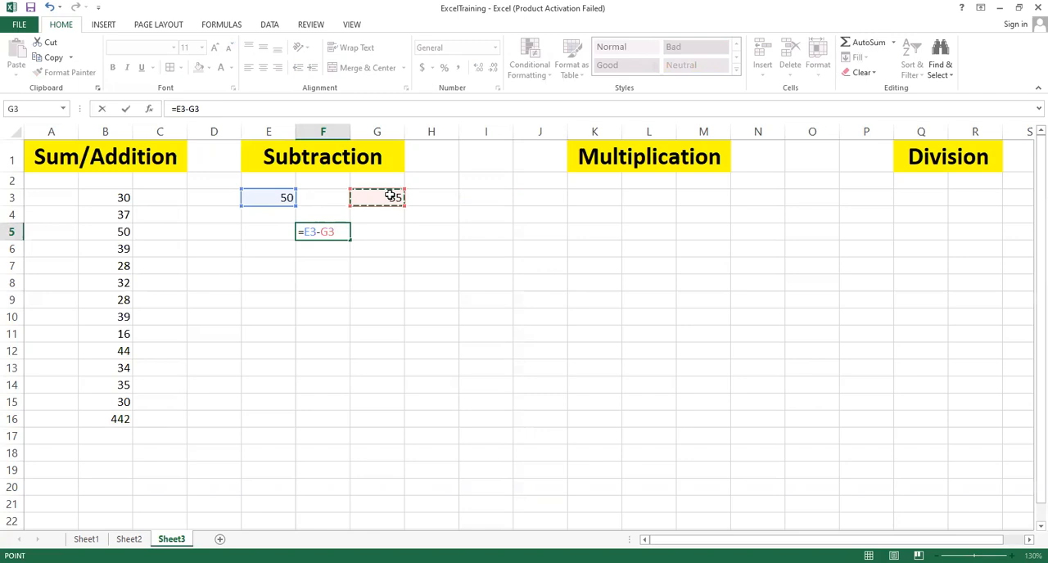
key(Return)
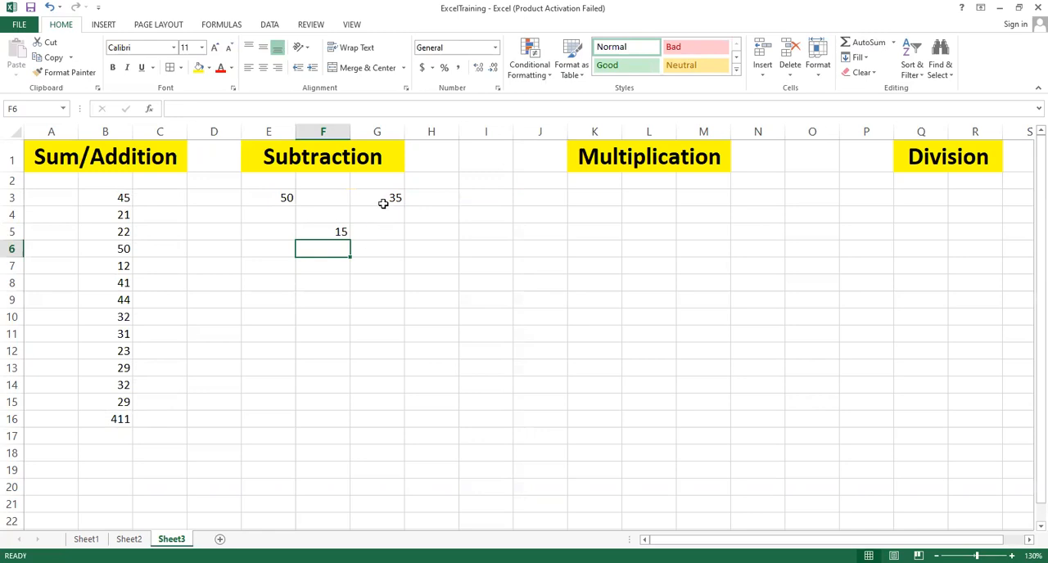
Step: Change G3 to 45 and E3 to 100, then reselect the F5 formula cell
click(383, 202)
text(45)
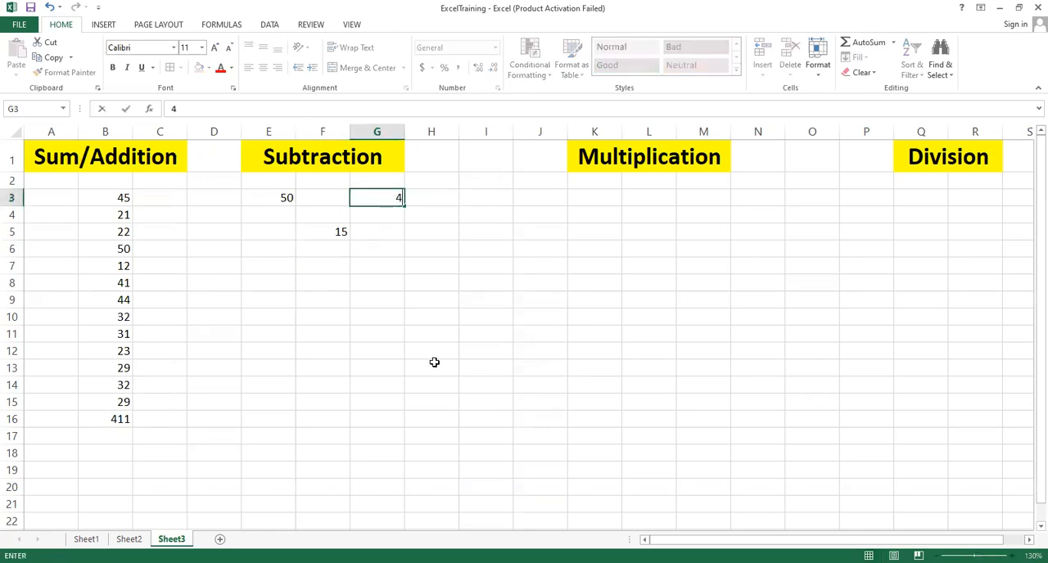
key(Up)
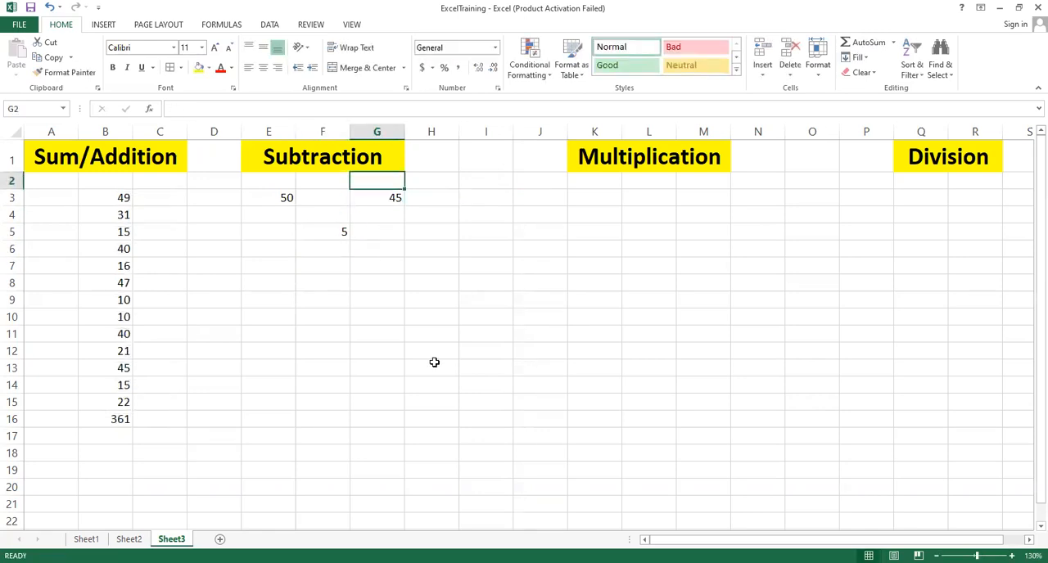
click(269, 200)
text(100)
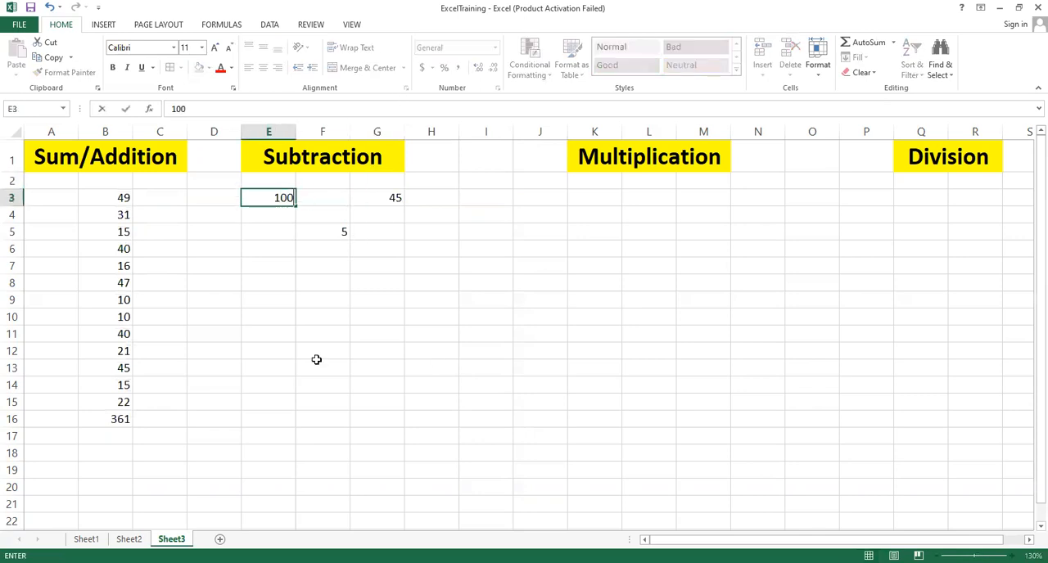
key(Up)
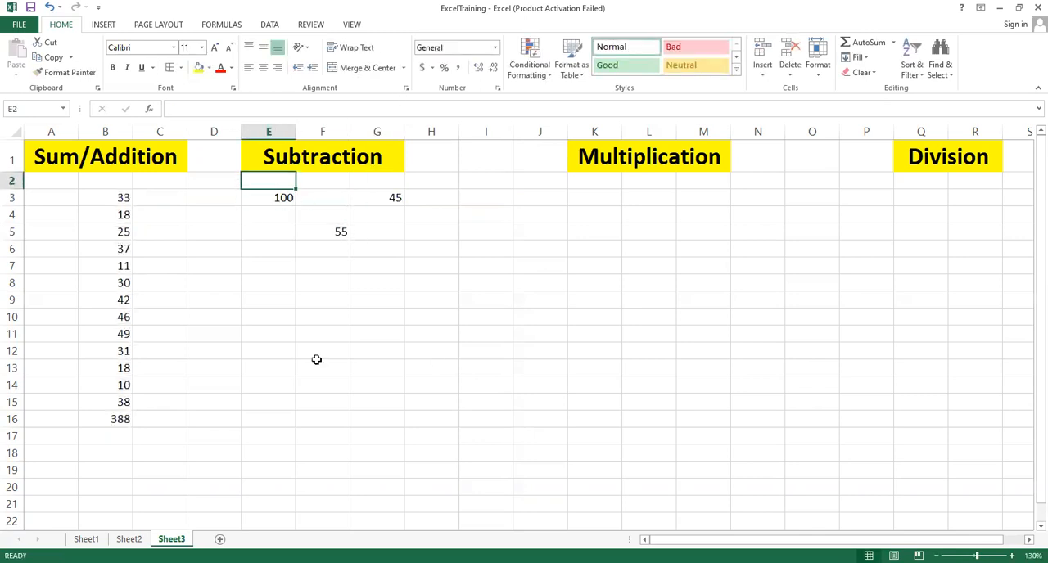
click(328, 234)
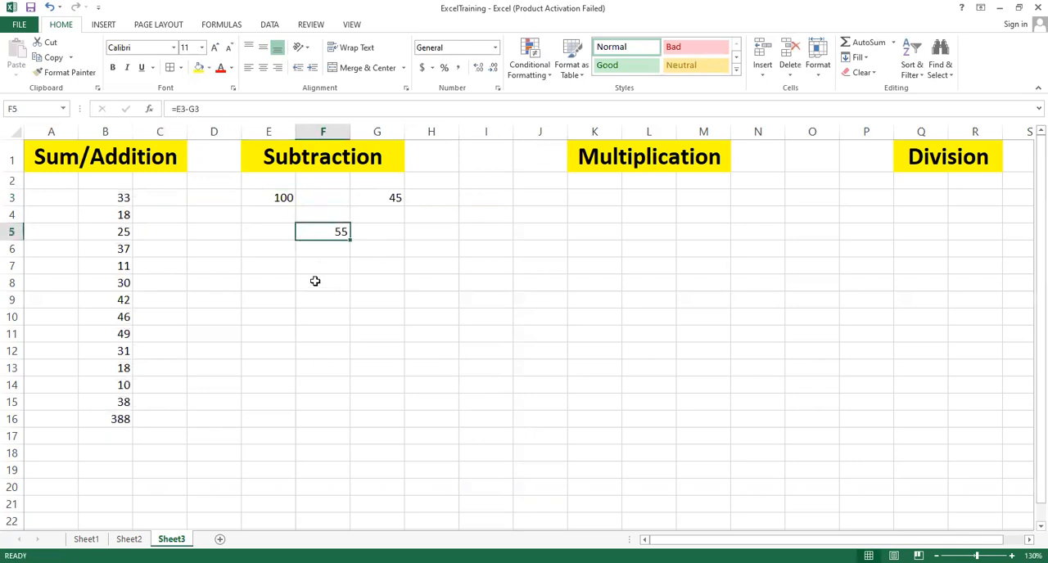
Step: Enter =(100-20) in E7 to subtract typed numbers directly, then compare it with the E3 value
click(282, 271)
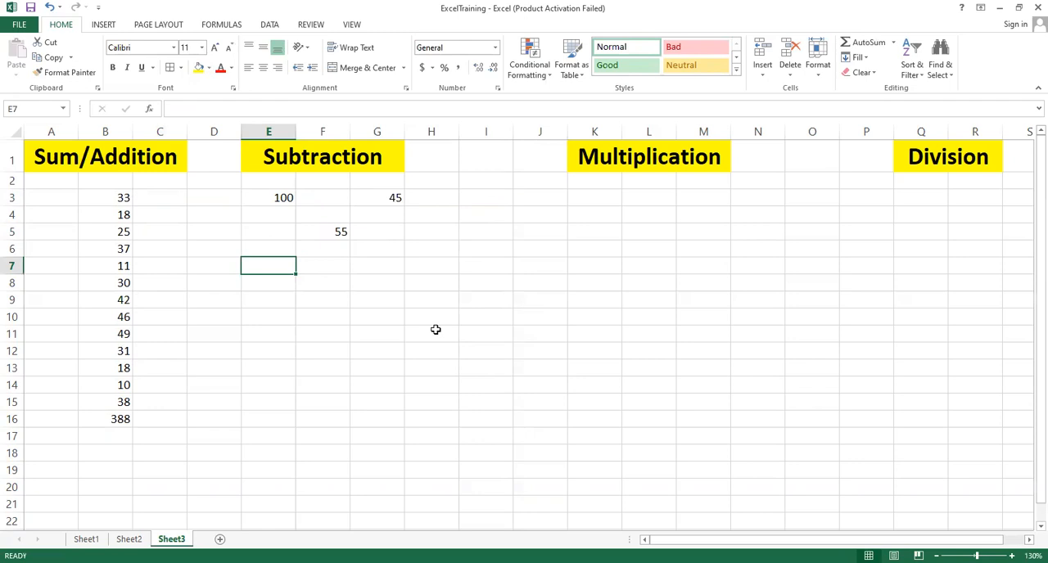
text(=)
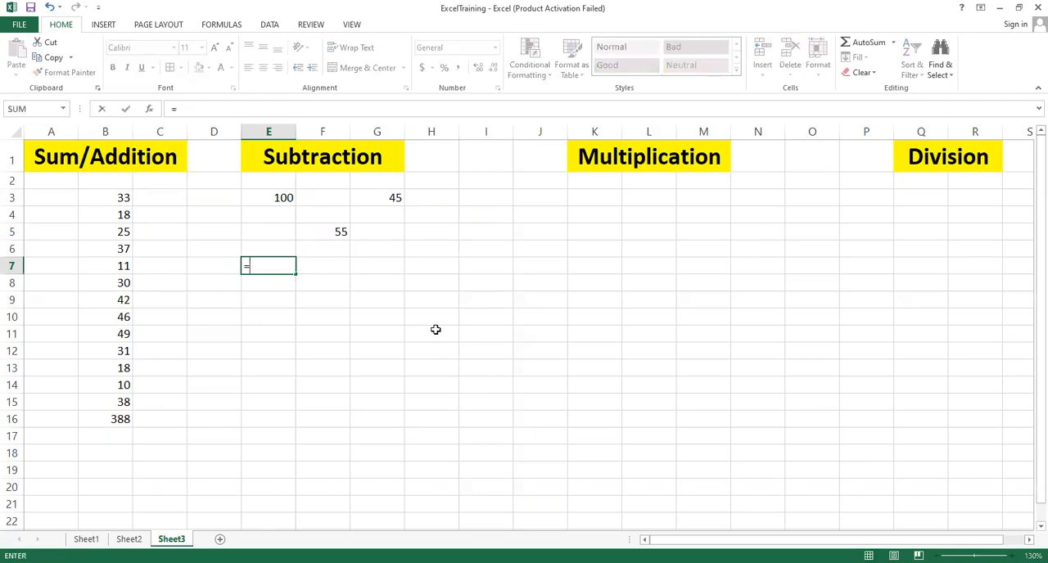
text((100-20))
key(Return)
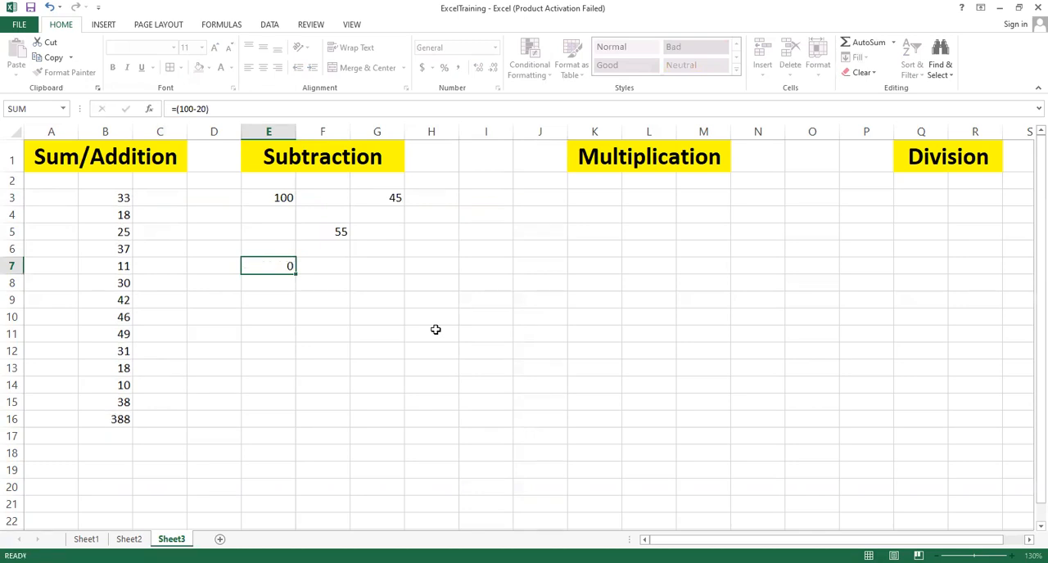
click(283, 267)
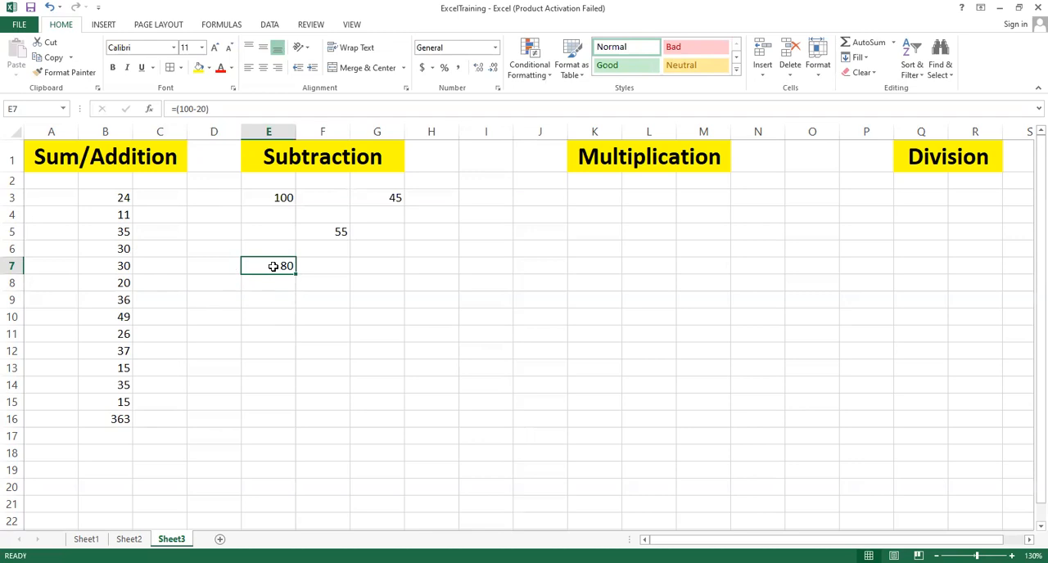
click(324, 284)
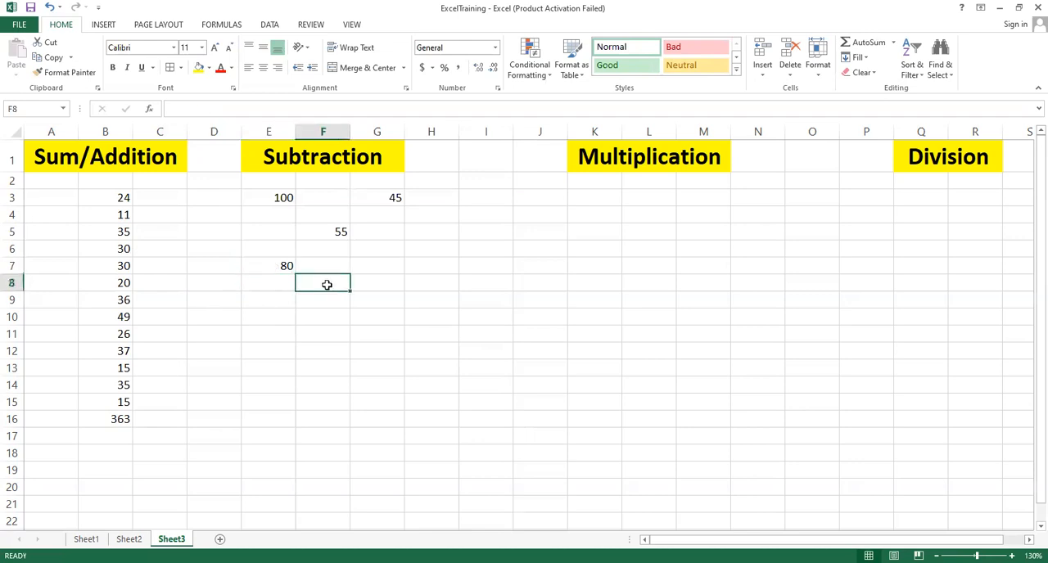
click(281, 198)
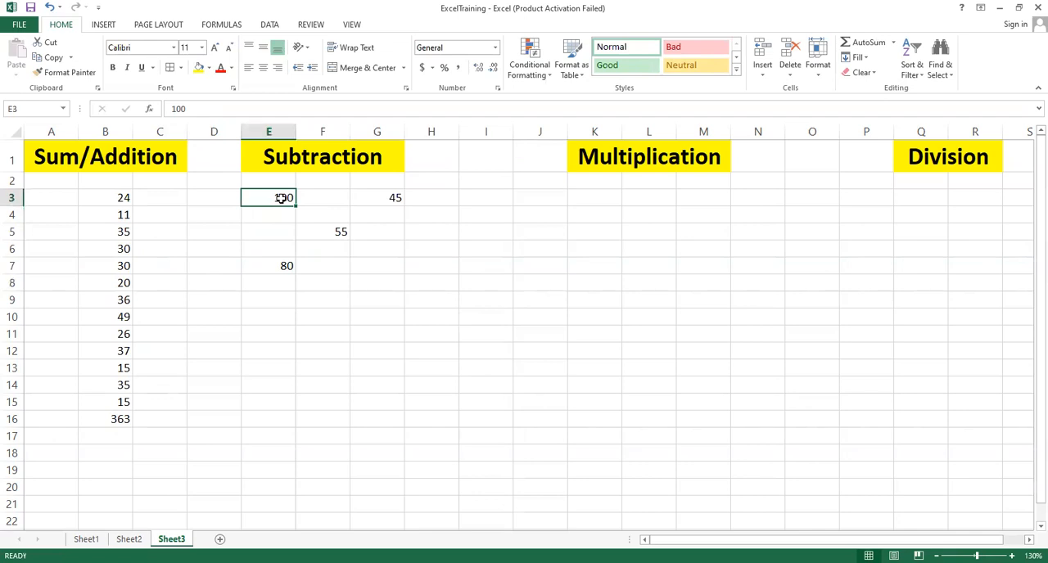
click(277, 268)
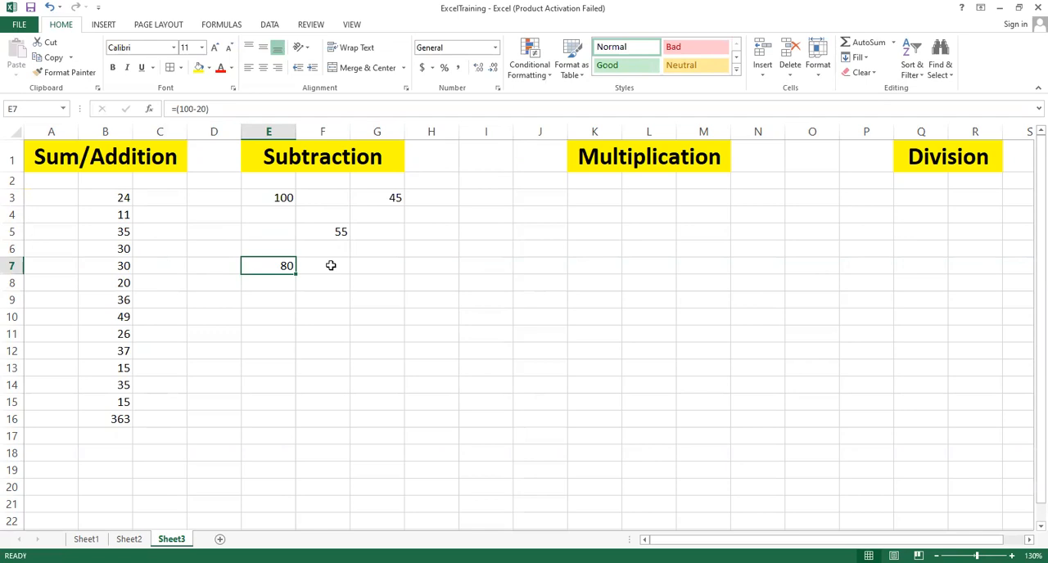
Step: Enter 50 in K3 as the first multiplication sample value and move to M3
click(606, 200)
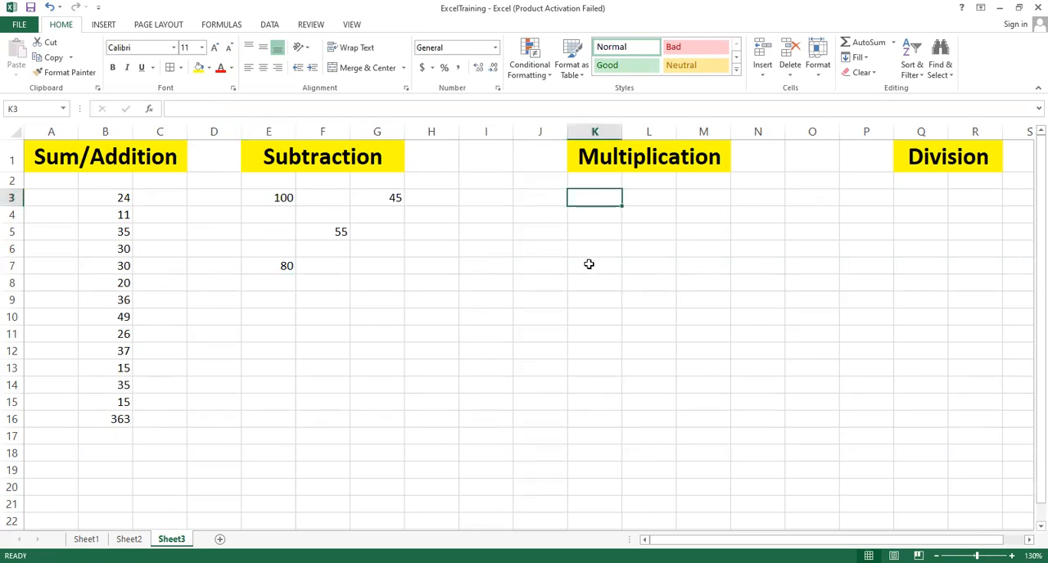
text(50)
key(Tab)
key(Tab)
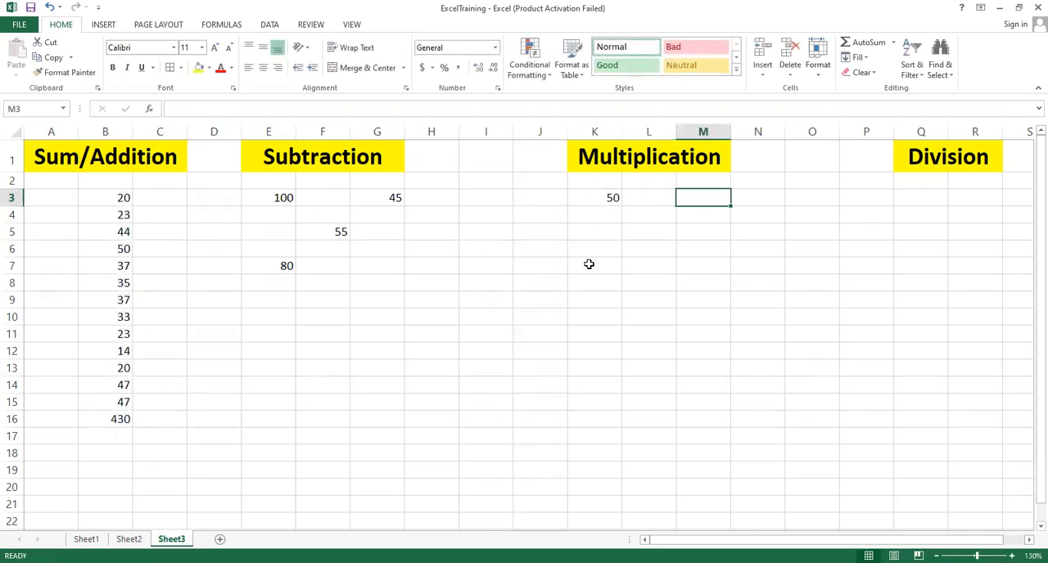
Step: Enter 20 in M3 as the second multiplication value, then enter the formula =K3*M3 in L5
text(20)
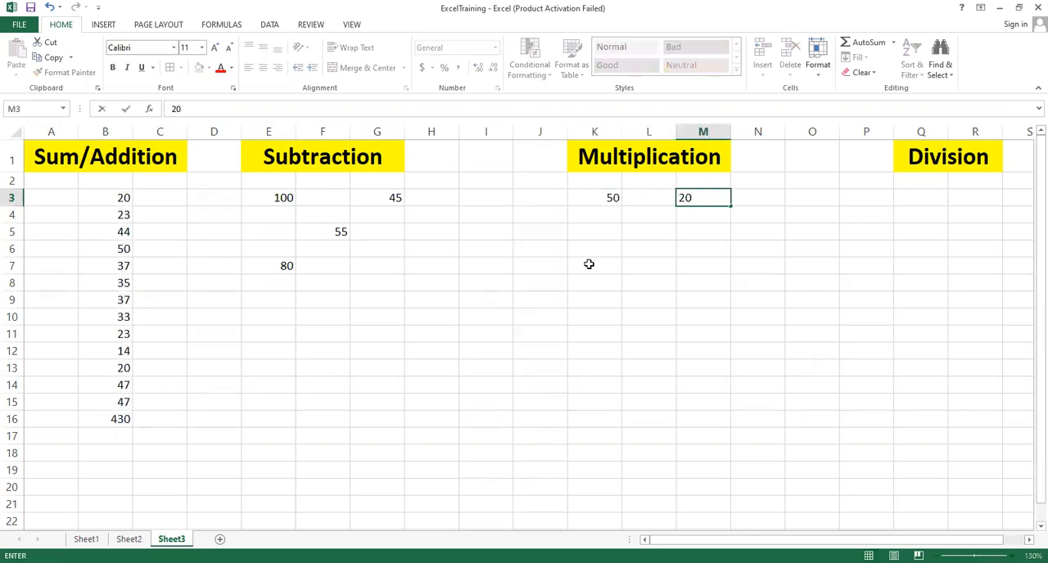
click(589, 264)
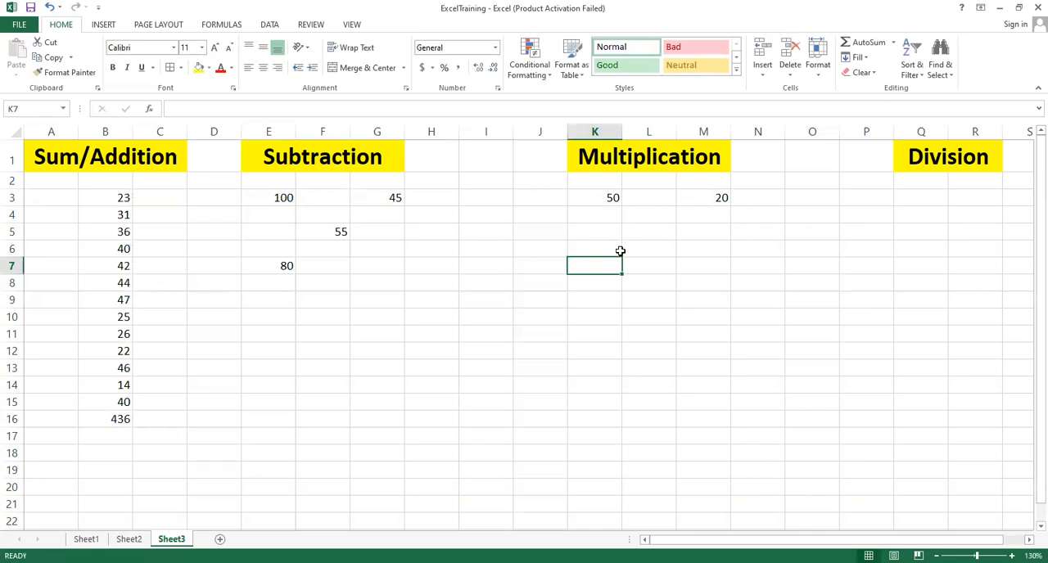
click(644, 233)
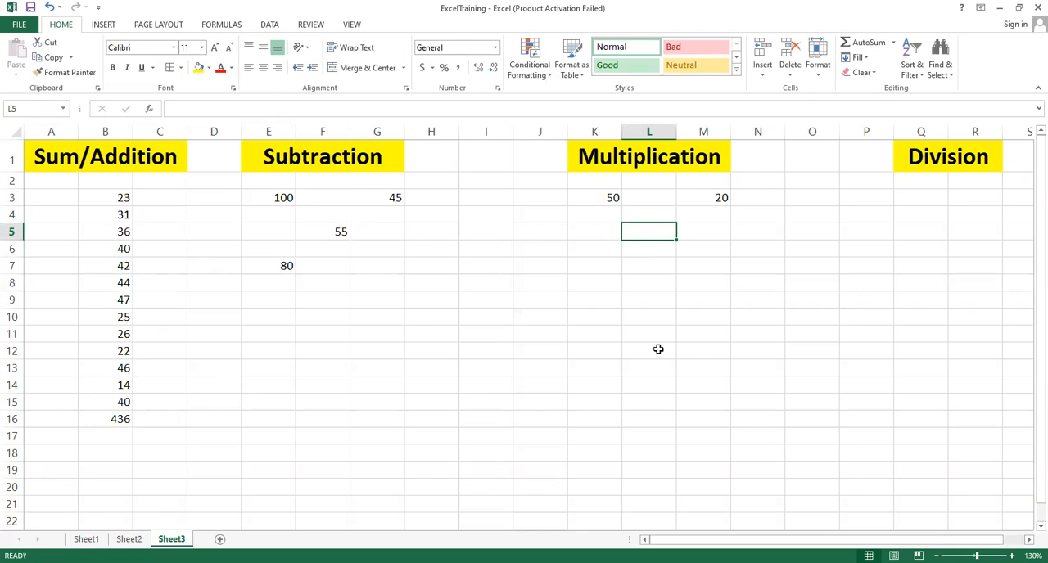
text(=)
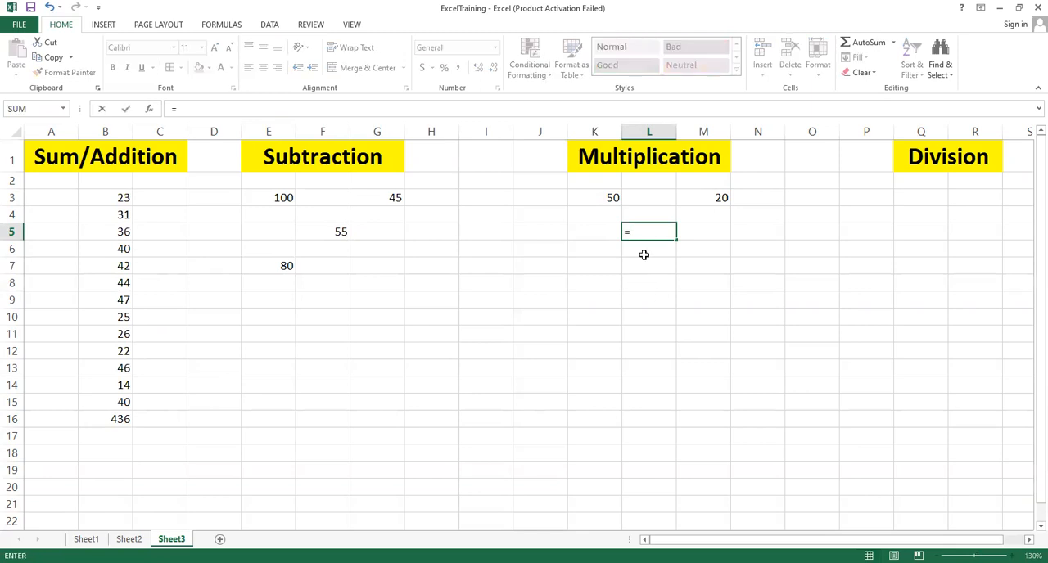
click(603, 196)
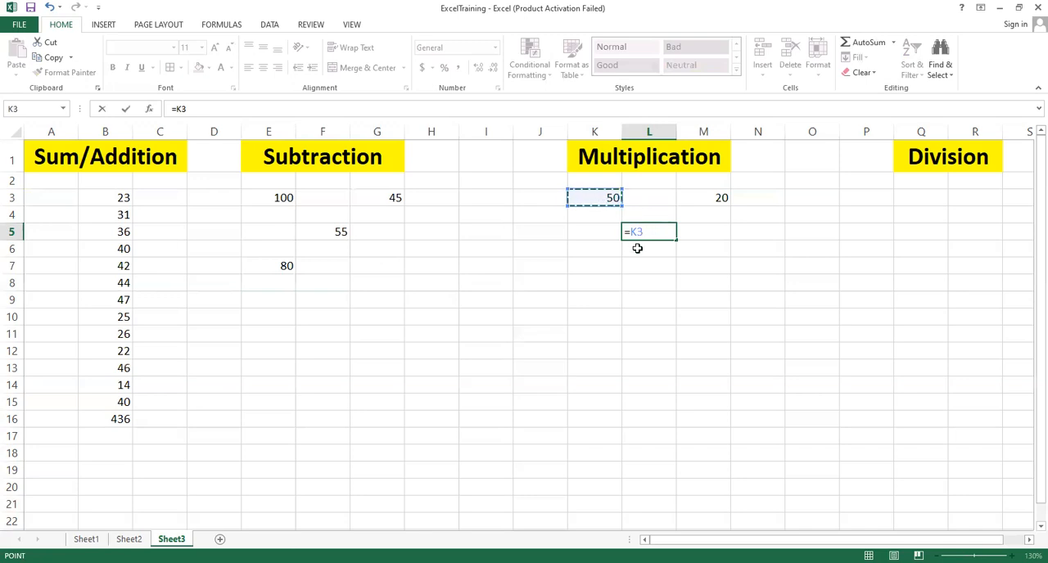
text(*)
click(710, 197)
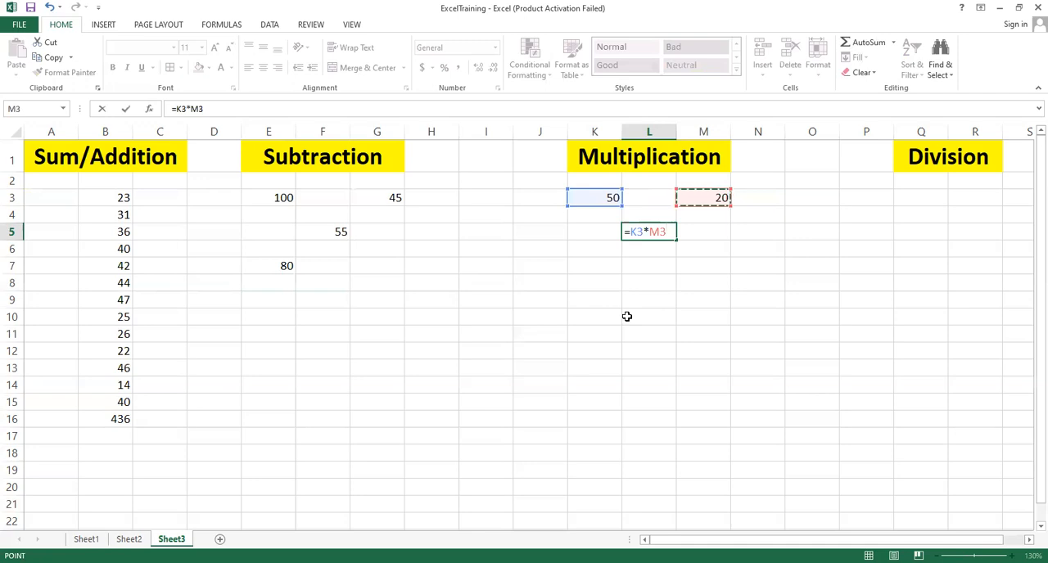
key(Return)
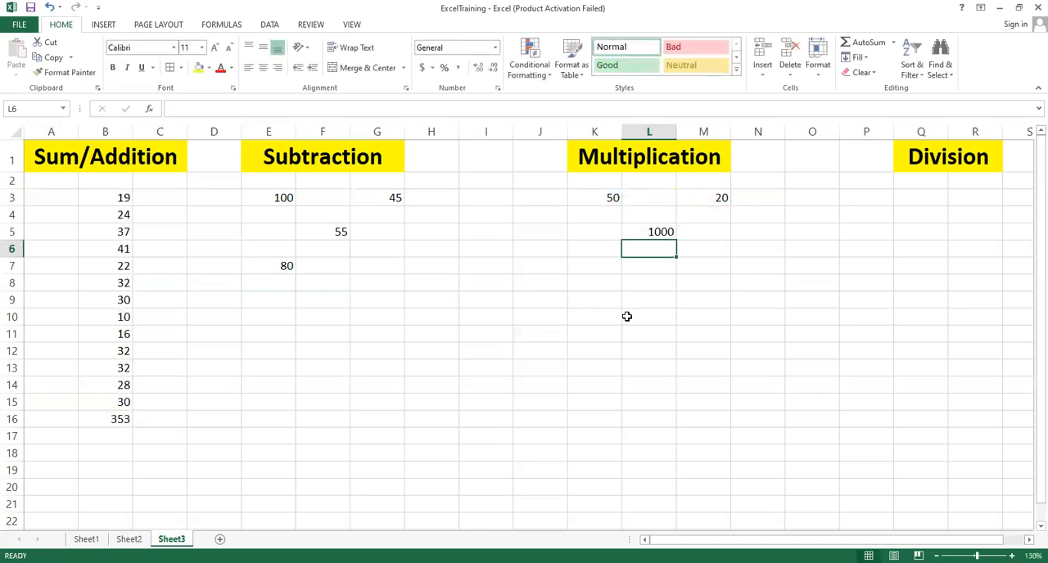
click(656, 235)
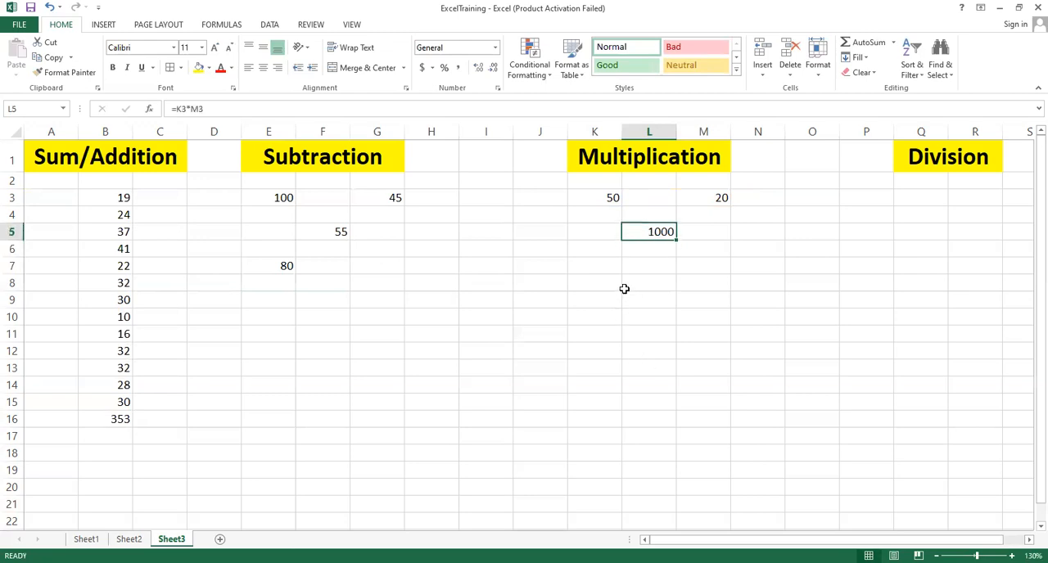
Step: Enter the formula =E3*G3 in L7 to multiply the two subtraction sample values
click(599, 269)
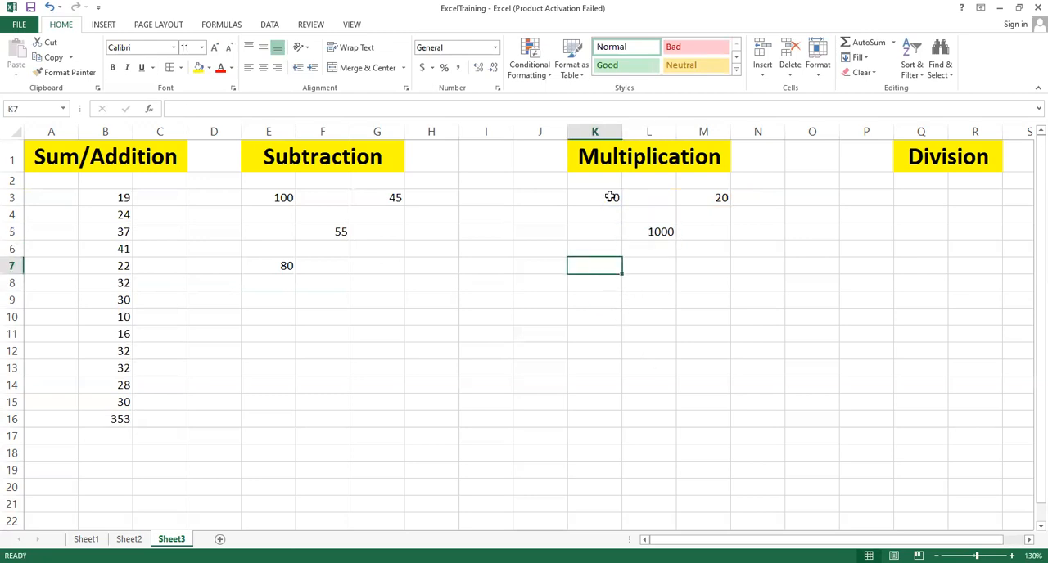
click(285, 197)
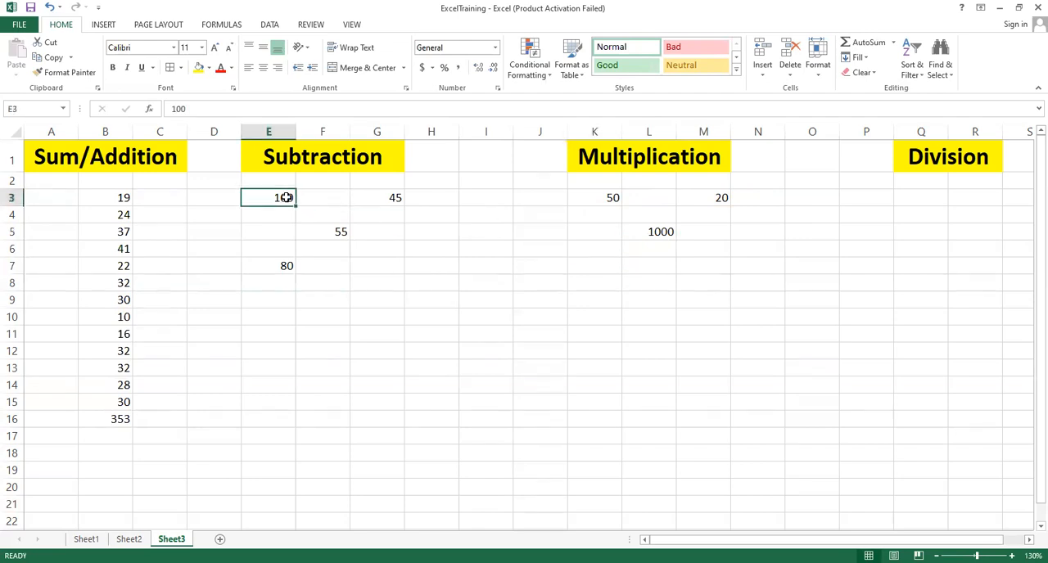
click(387, 198)
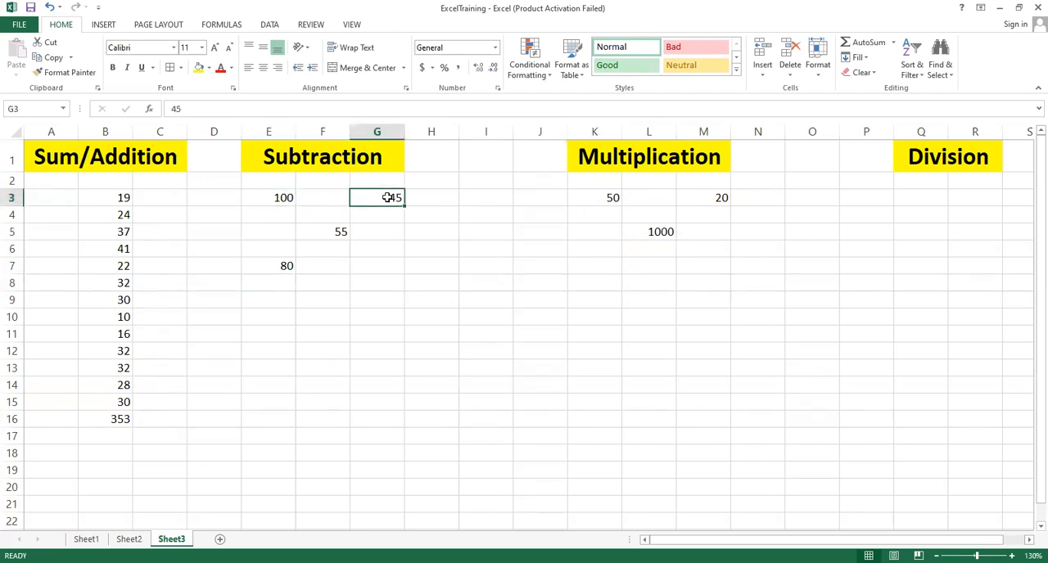
click(643, 269)
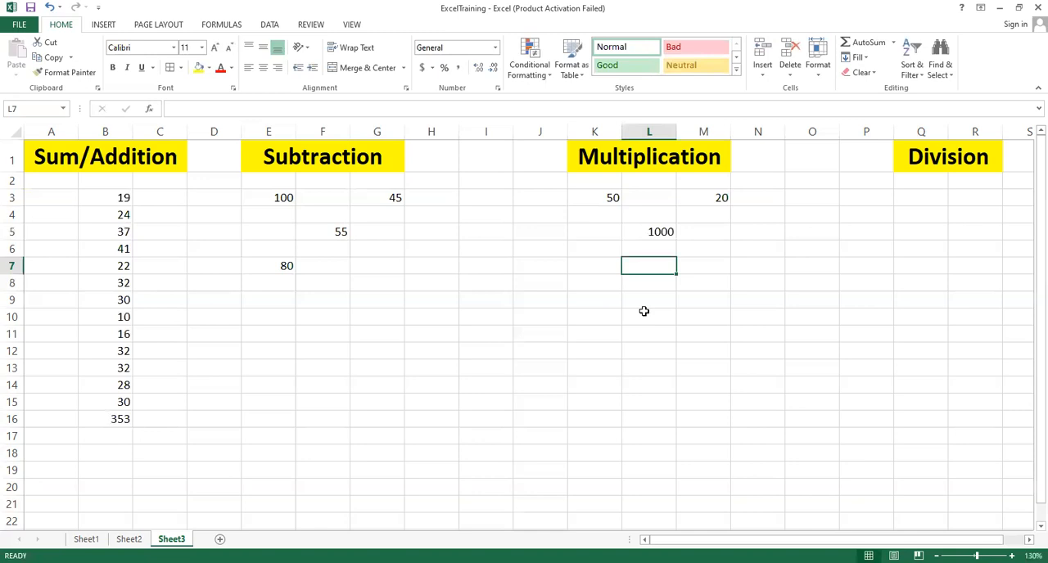
text(=)
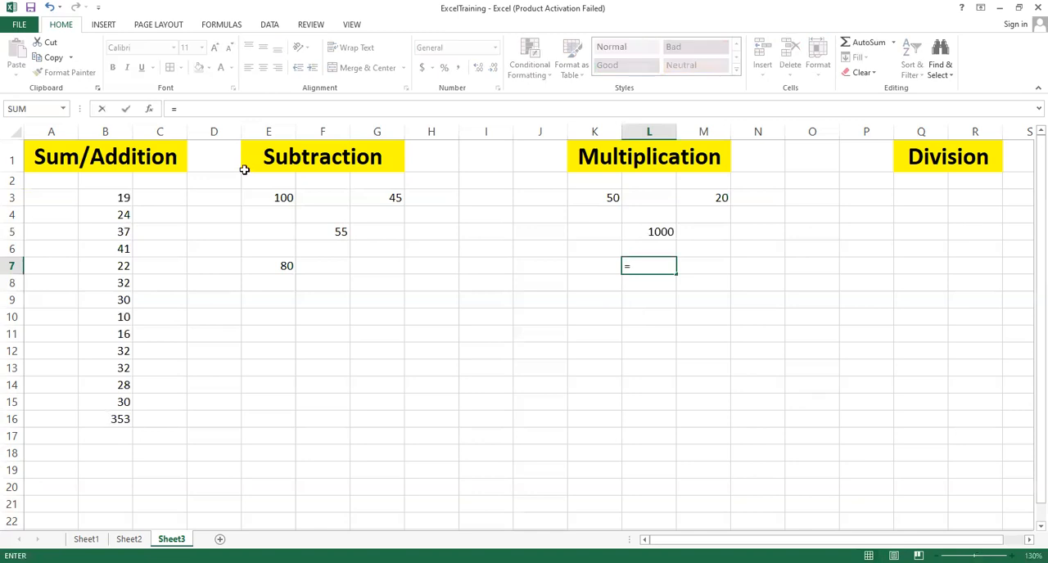
click(267, 197)
text(*)
click(368, 202)
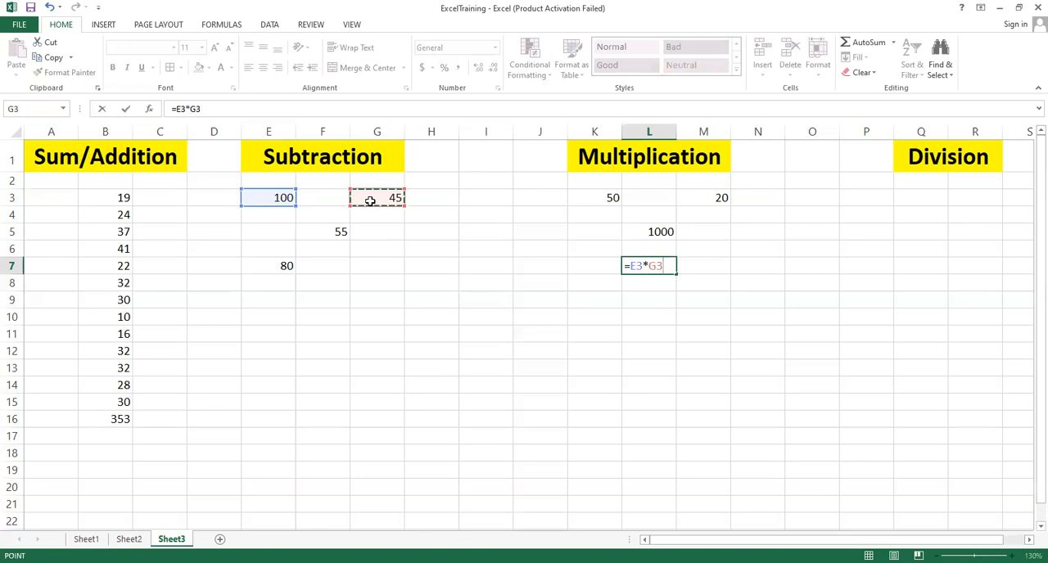
key(Return)
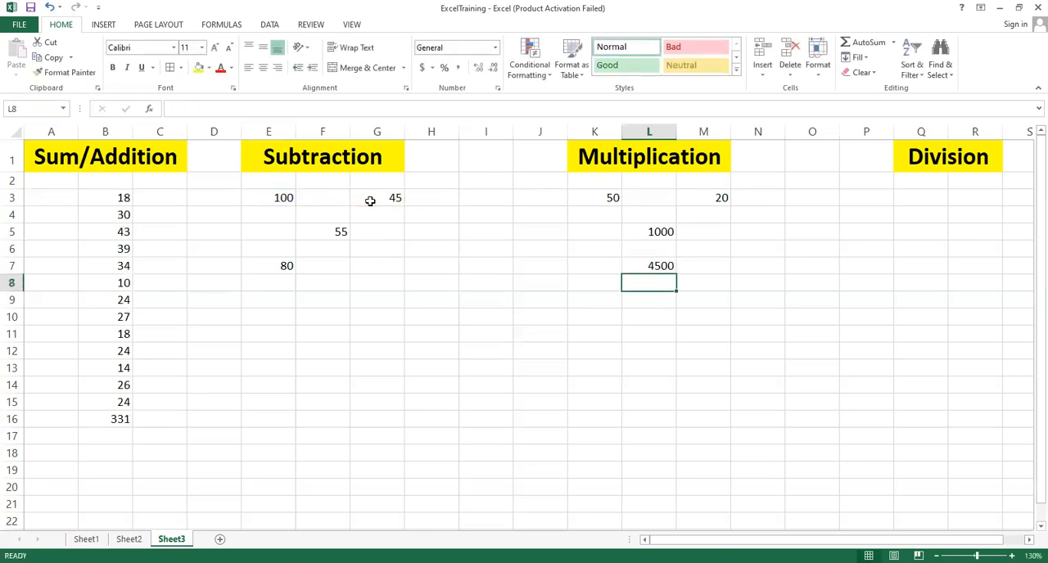
Step: Change E3 to 700 and reselect the L7 product formula cell
click(660, 266)
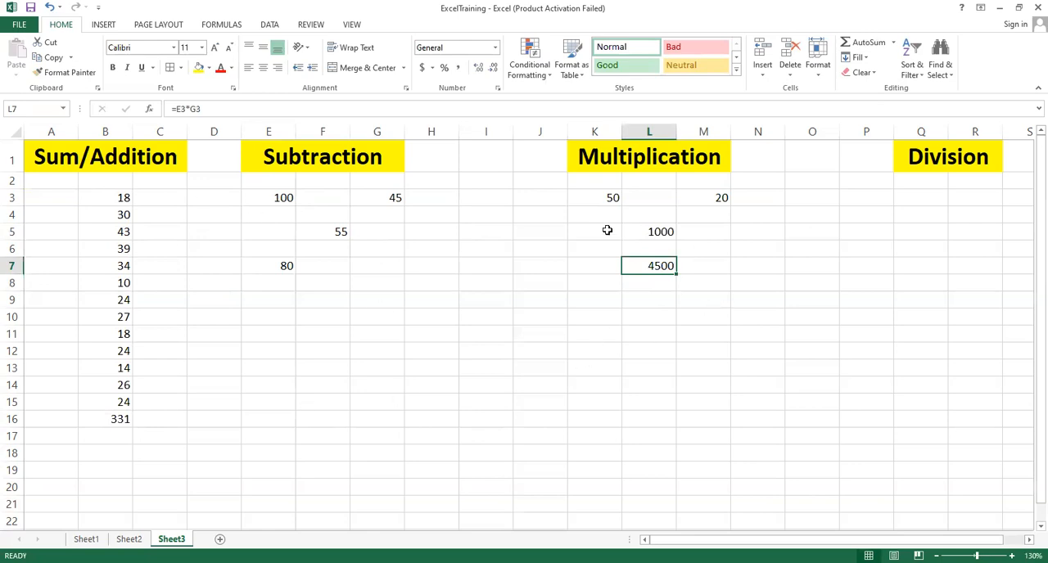
click(271, 199)
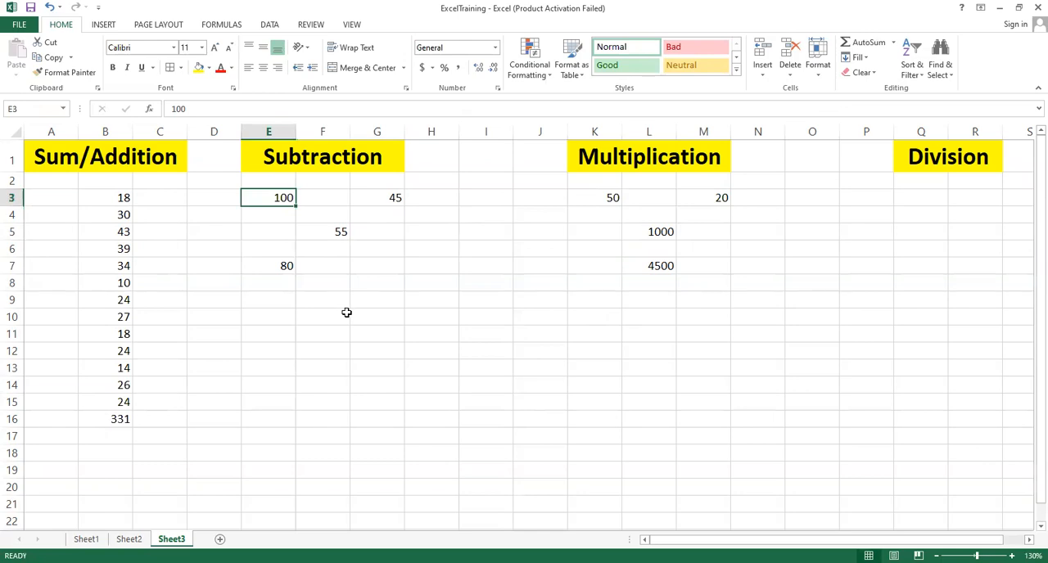
text(700)
key(Up)
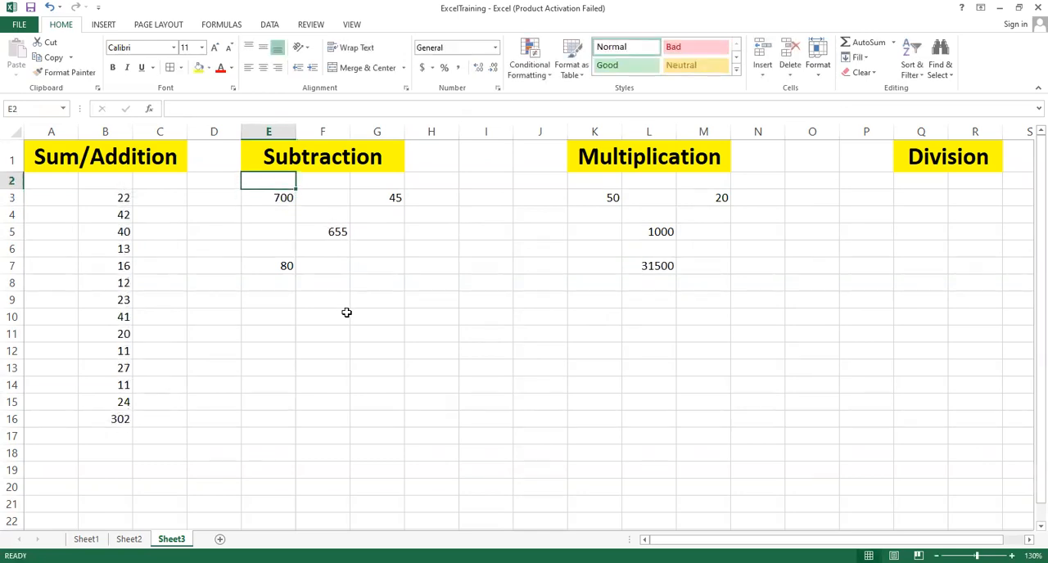
click(647, 270)
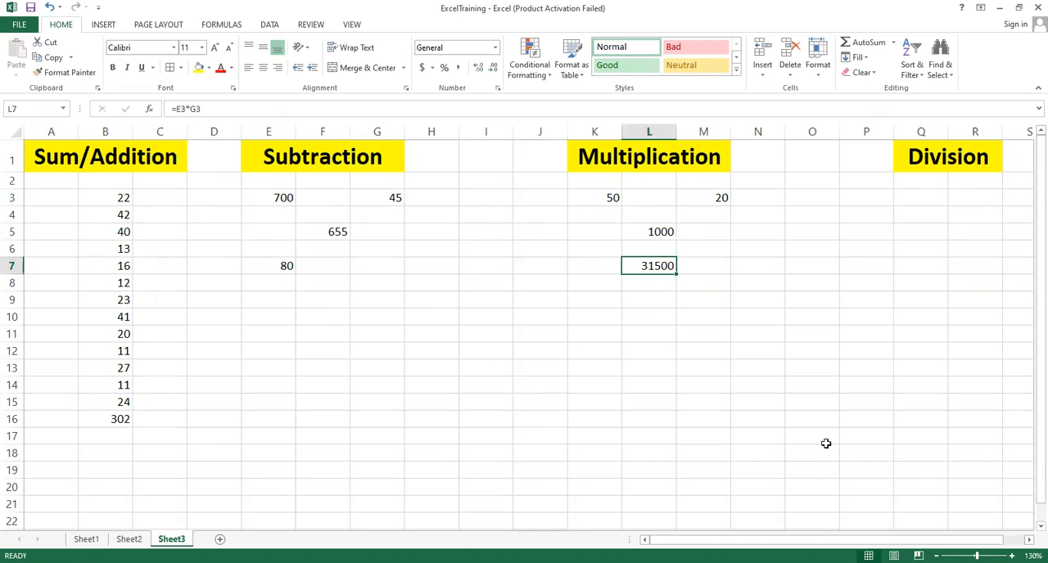
Step: Enter 45 in Q3 and 9 in S3 as the division sample values
click(1030, 540)
click(1030, 540)
click(1029, 540)
scroll(568, 243, right, 4)
click(500, 203)
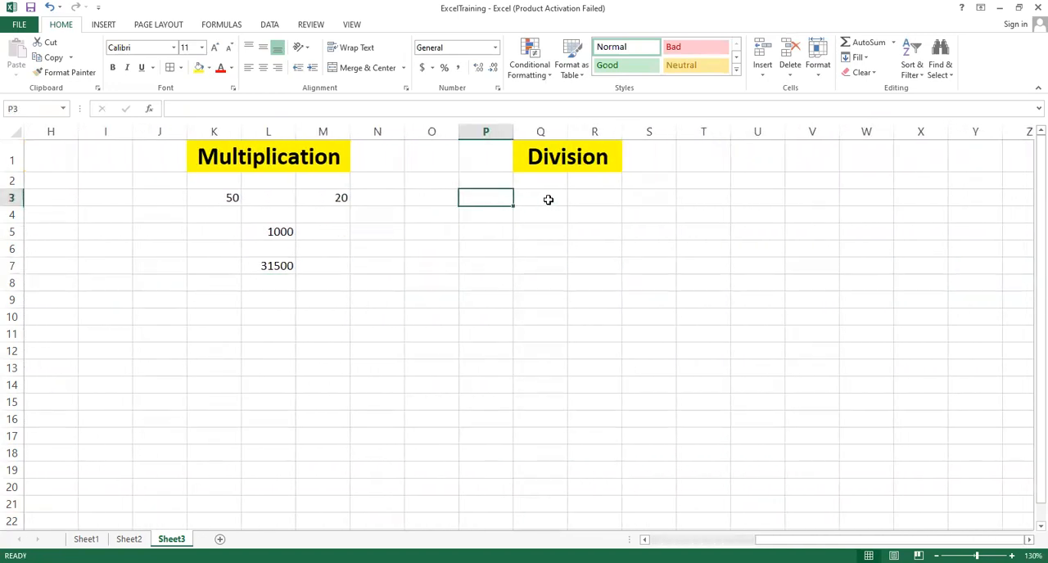
click(548, 200)
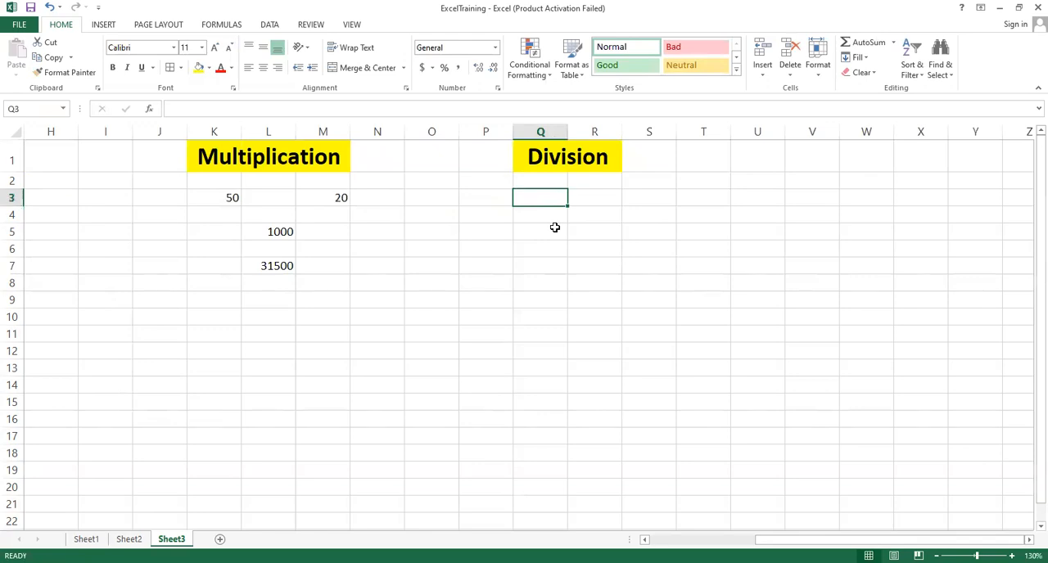
text(45)
key(Tab)
key(Tab)
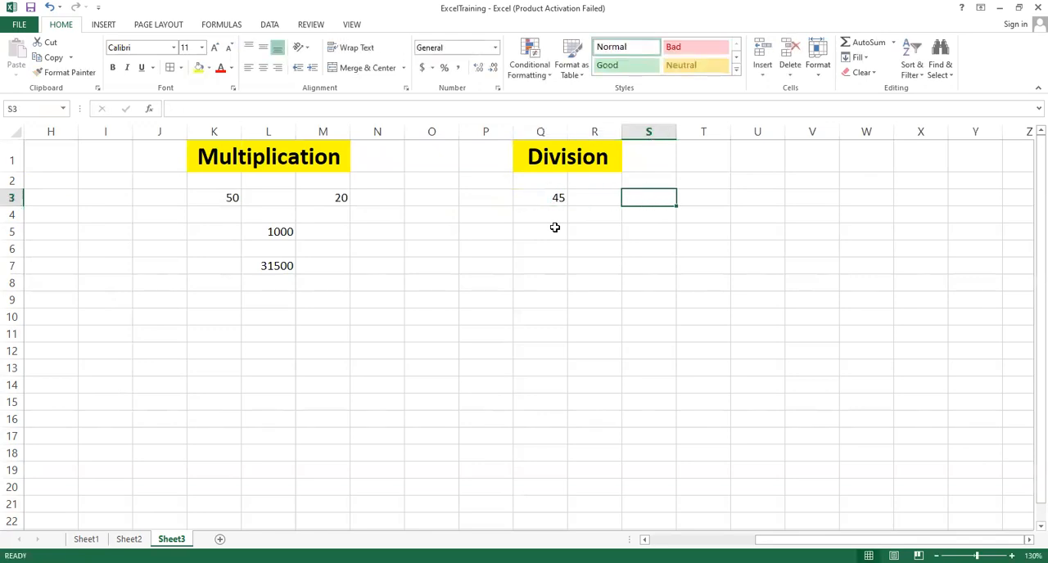
text(9)
click(554, 228)
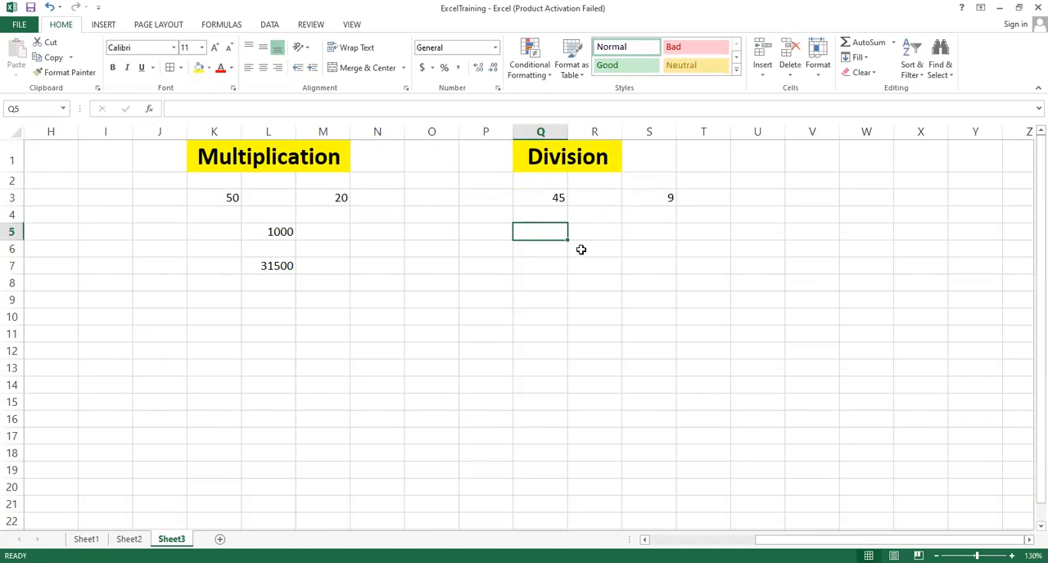
Step: Enter the division formula =Q3/S3 in R6 by selecting the two value cells
click(580, 249)
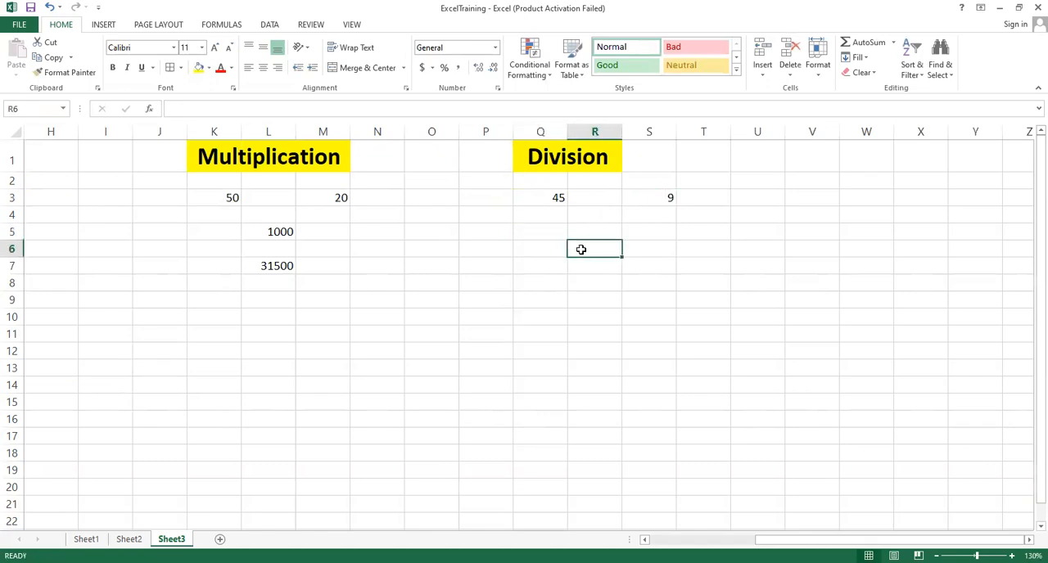
text(=)
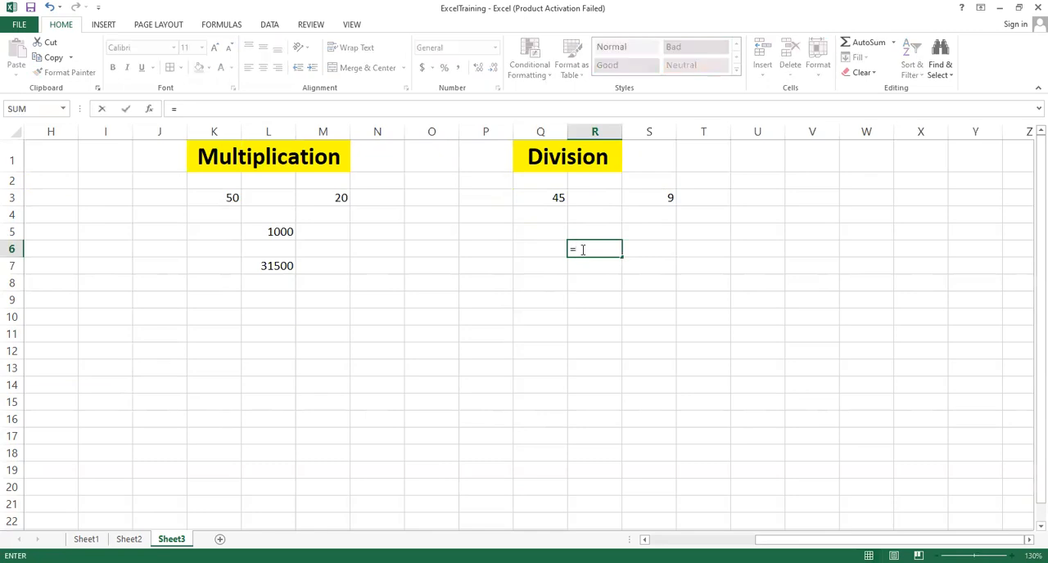
click(562, 199)
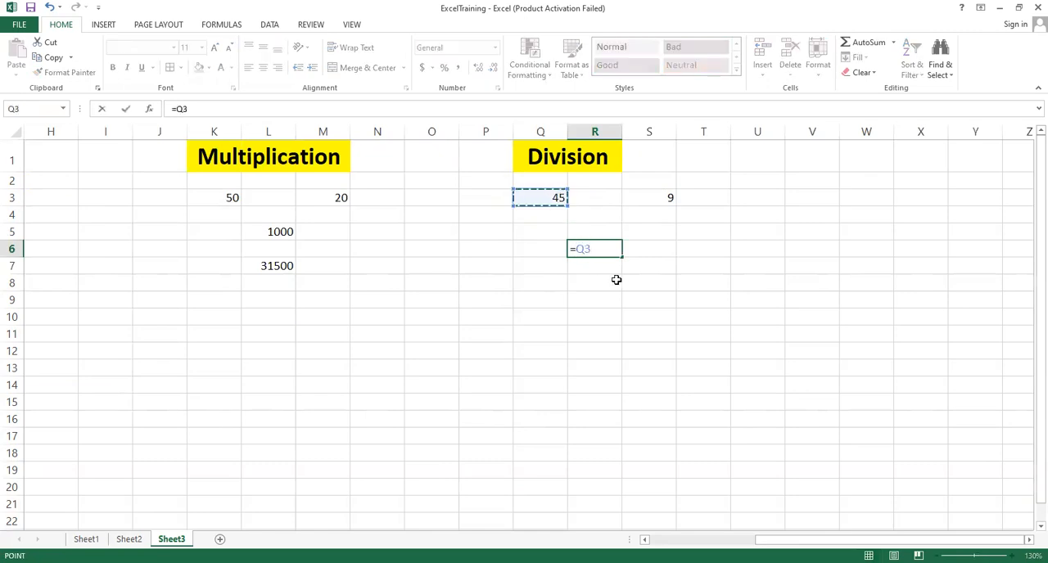
text(/)
click(654, 201)
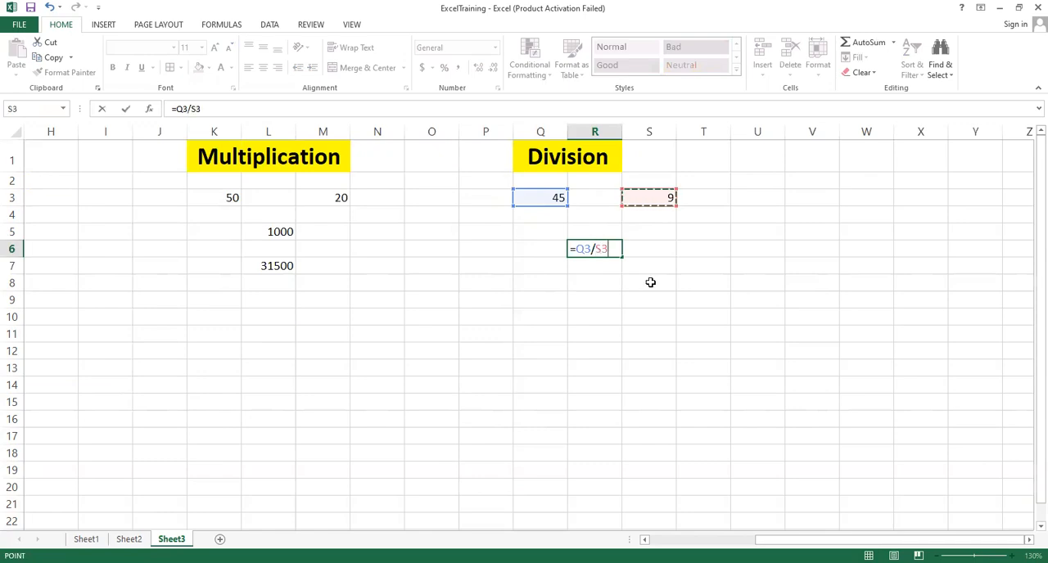
key(Return)
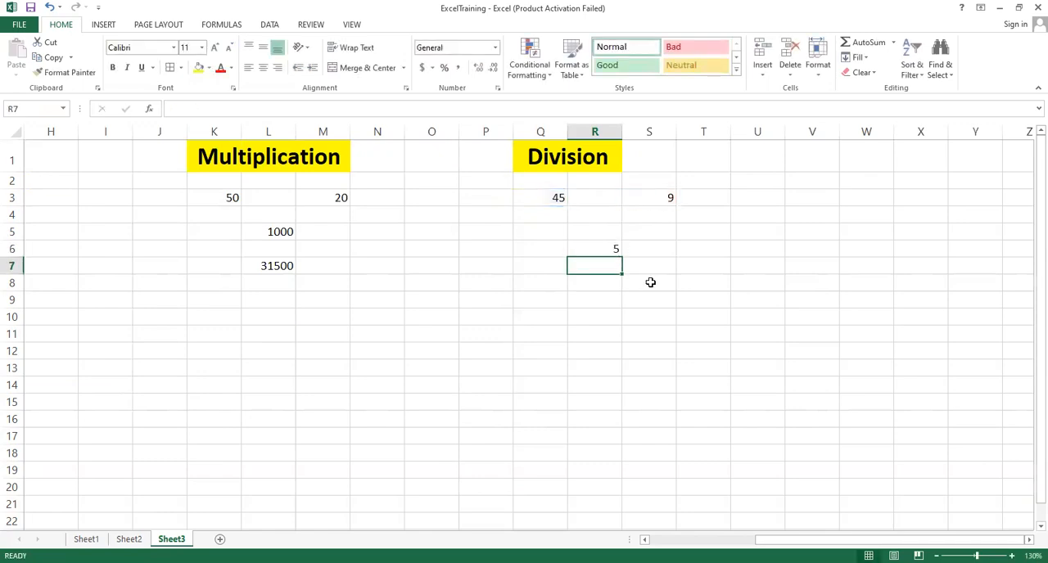
click(611, 249)
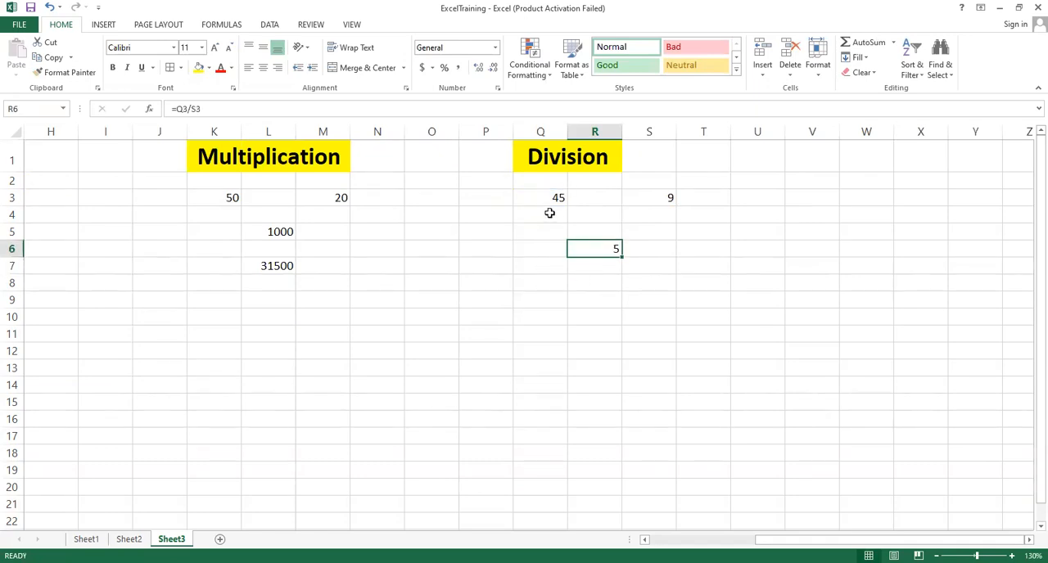
Step: Change S3 to 90 and reselect the R6 division formula cell
click(657, 199)
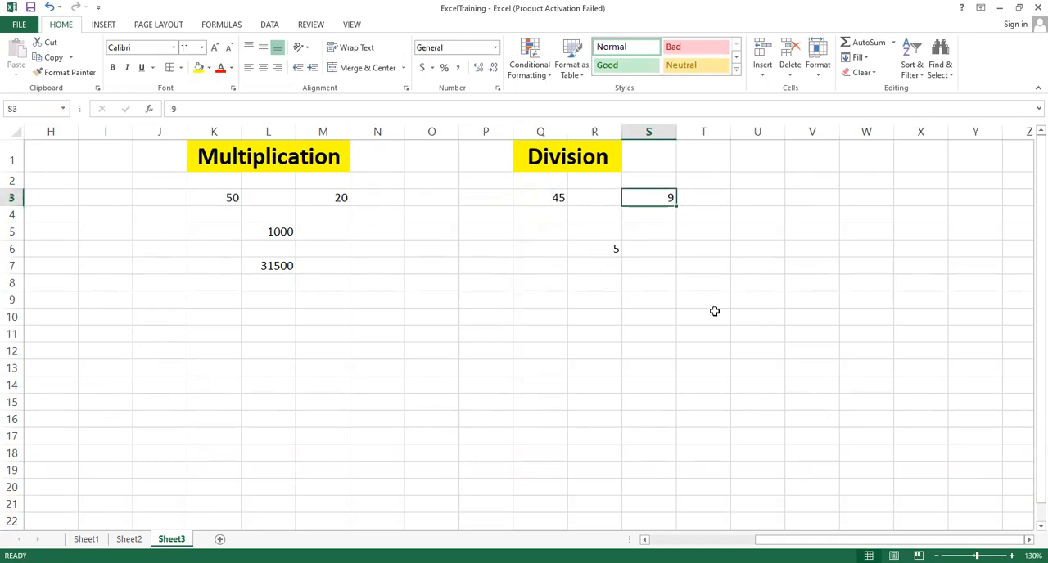
text(0)
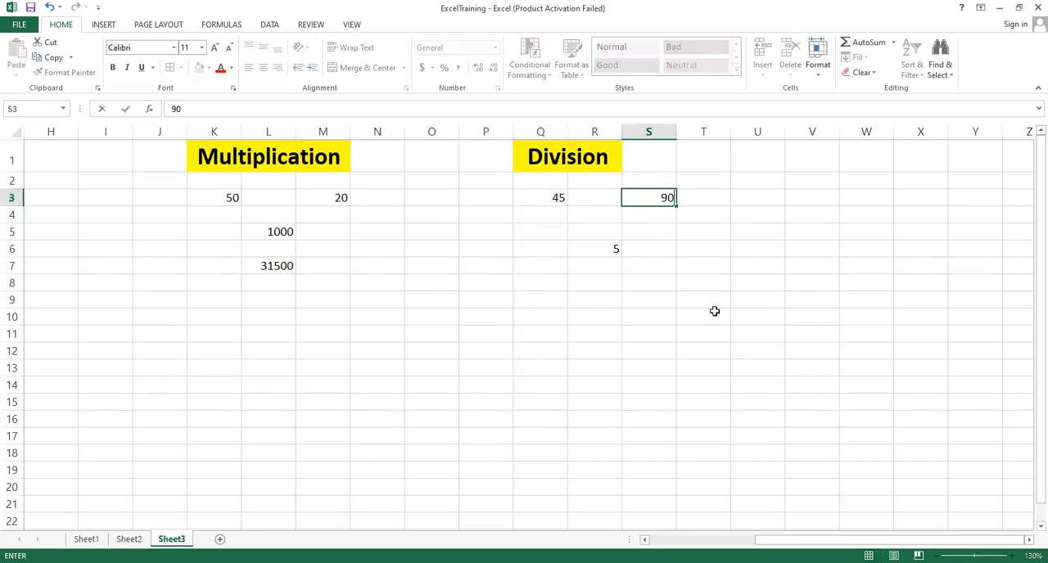
key(Up)
click(616, 249)
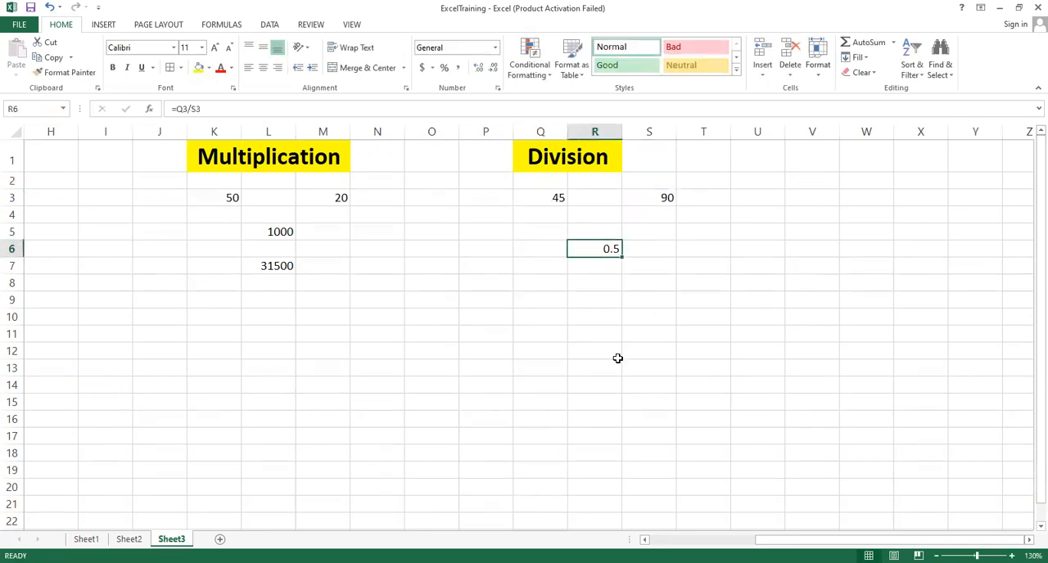
Step: Enter =80/10 in Q8 to divide typed numbers directly
click(553, 285)
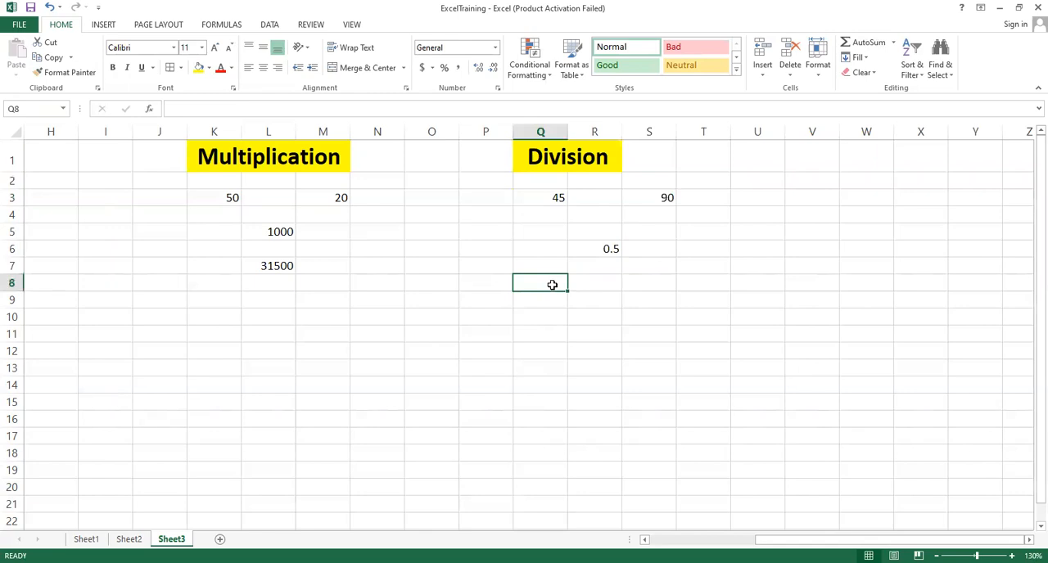
text(=)
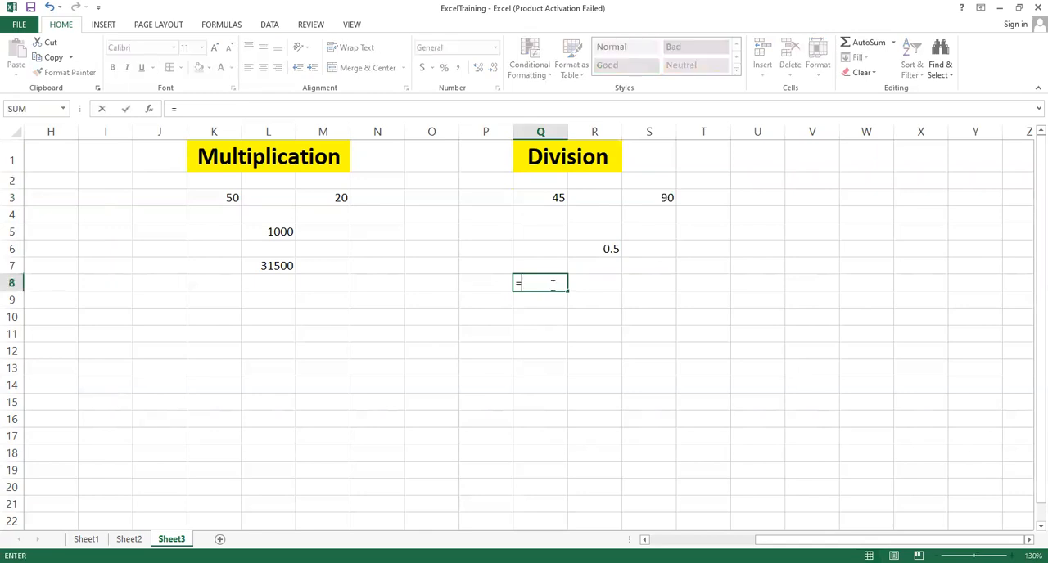
text(80/10)
key(Return)
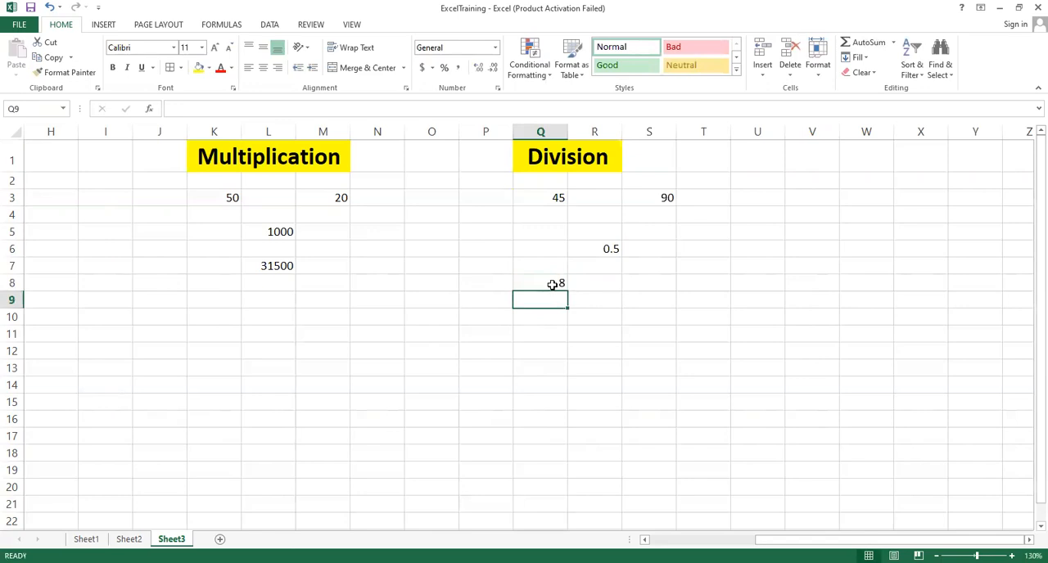
click(553, 284)
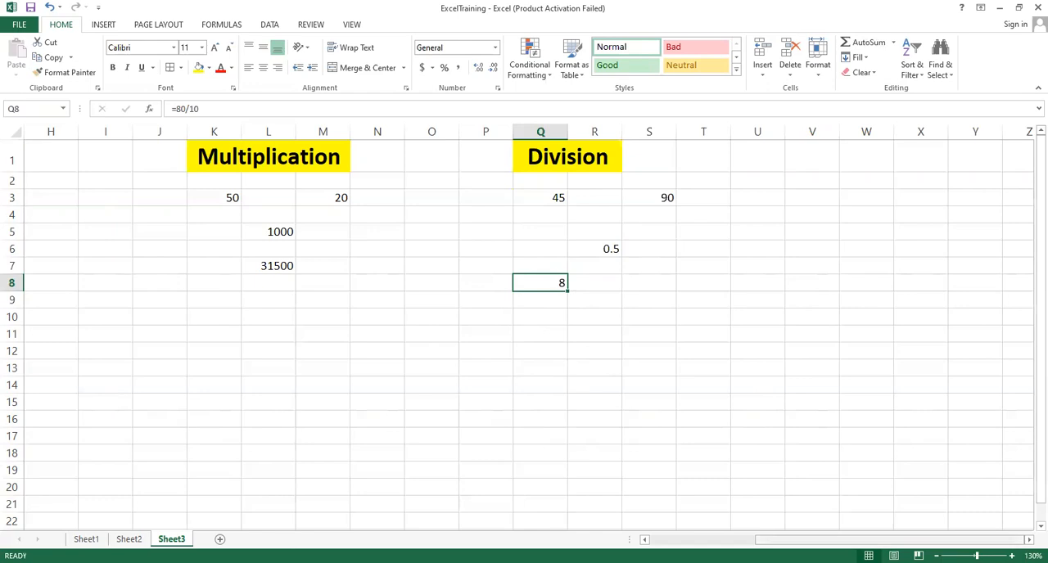
Step: Review the Sum/Addition, Subtraction, Multiplication and Division sections across the sheet
click(545, 200)
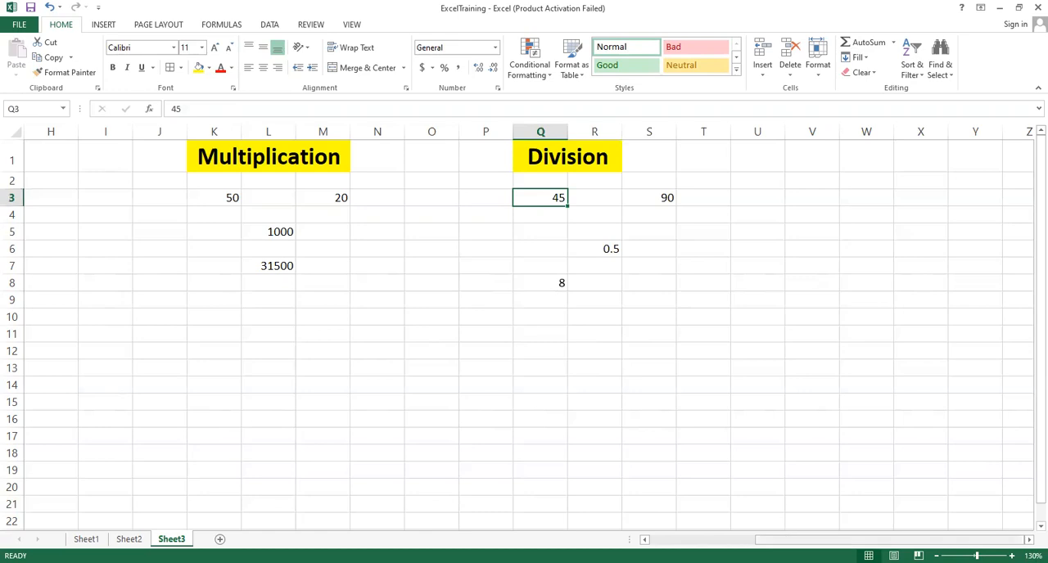
drag(868, 541, 753, 541)
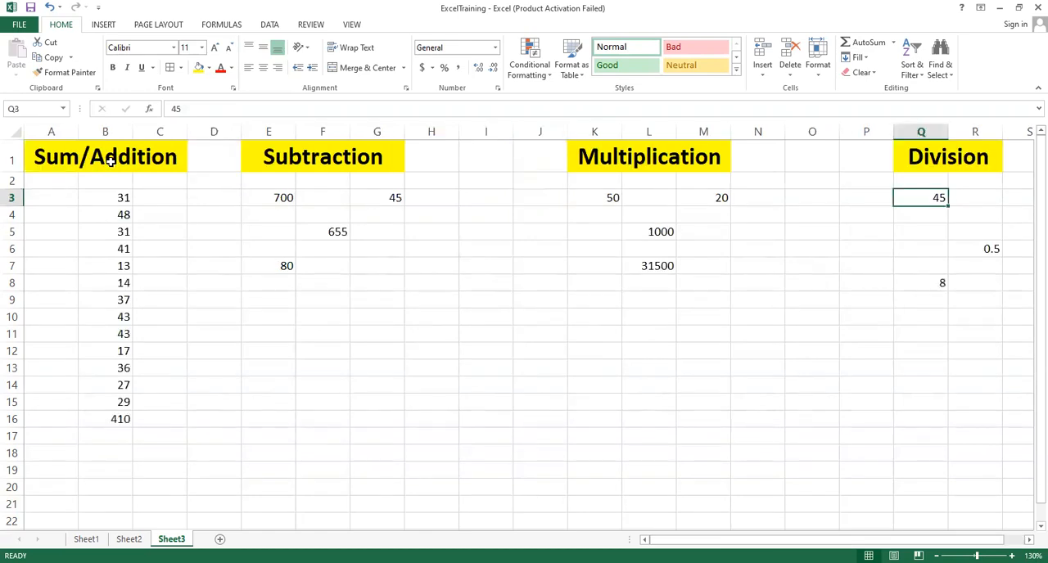
click(273, 159)
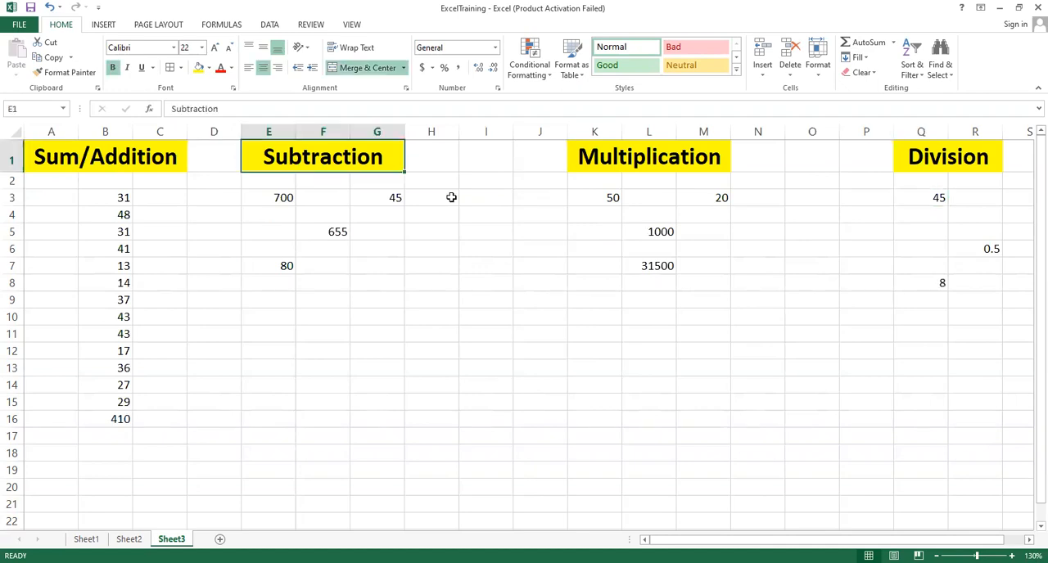
click(652, 168)
click(947, 163)
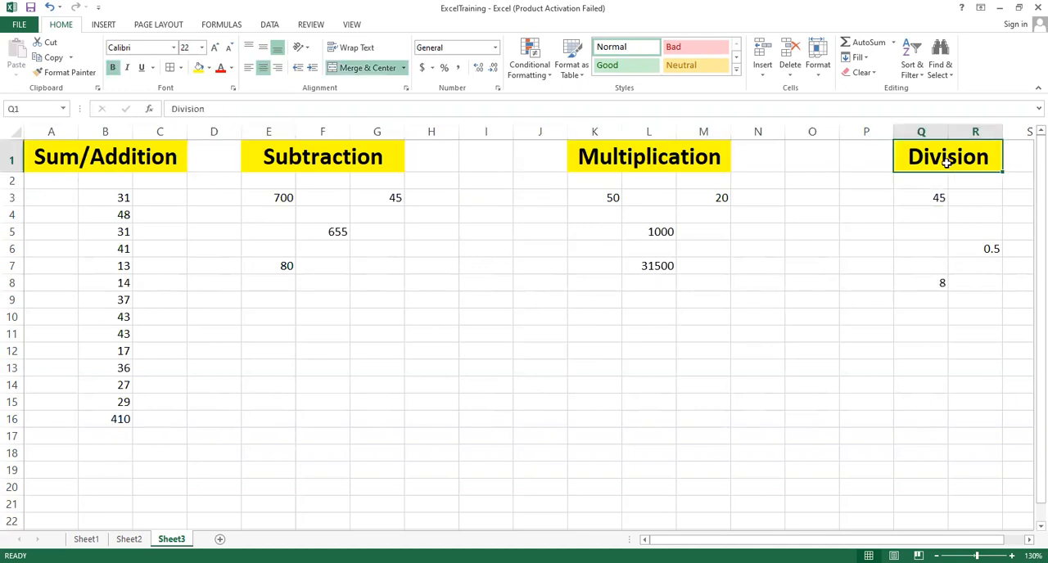